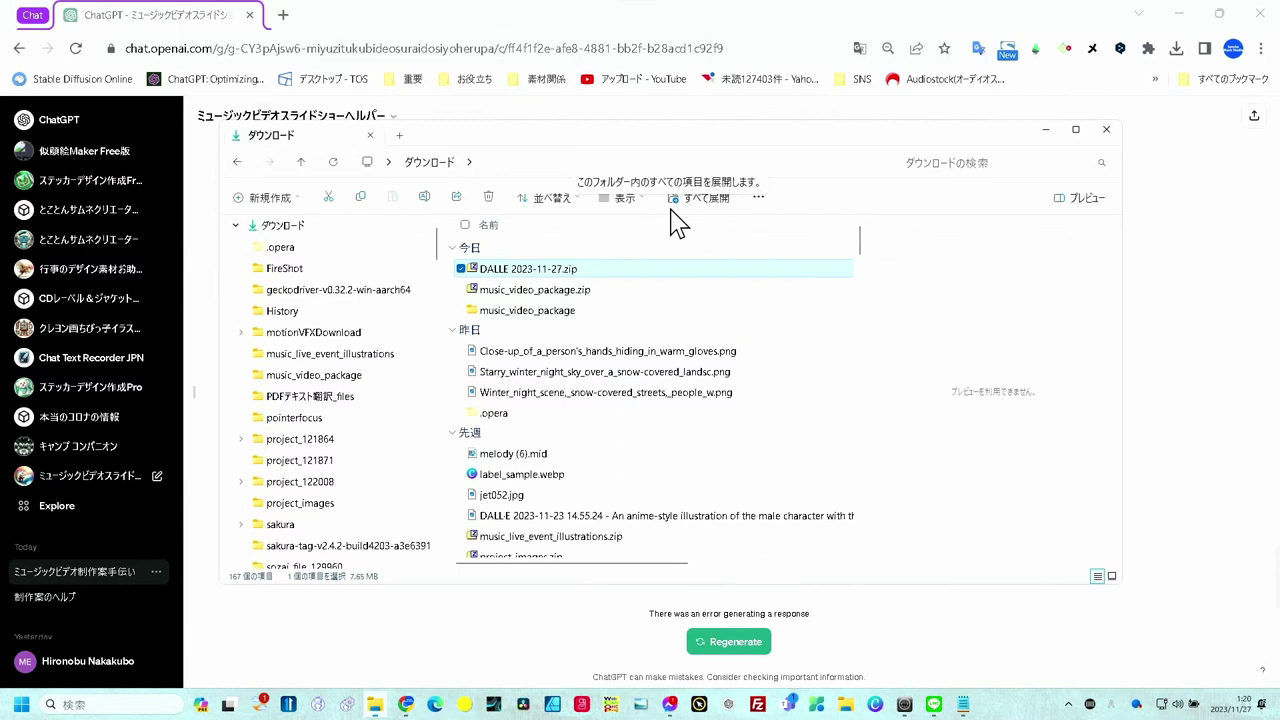
# Extract DALLE 2023-11-27.zip into a DALLE 2023-11-27 folder in Downloads, showing the extracted files when finished.
pyautogui.rightClick(530, 285)
pyautogui.click(578, 391)
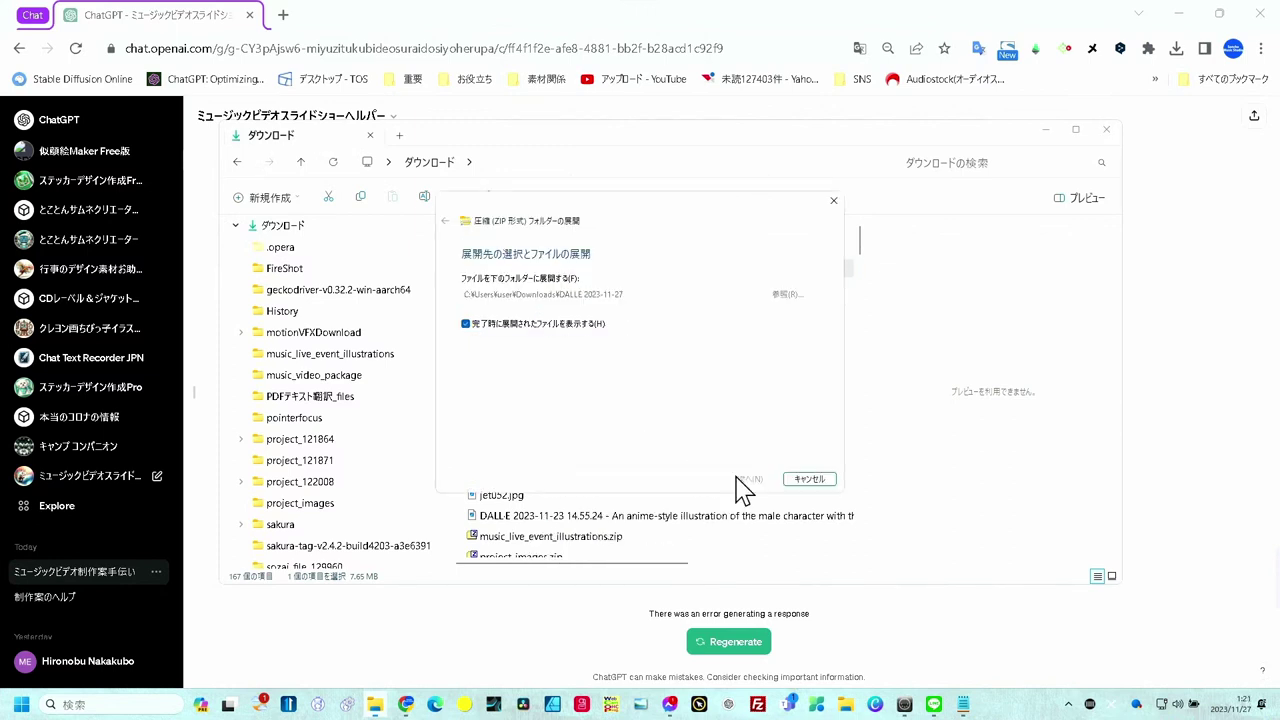
pyautogui.click(748, 479)
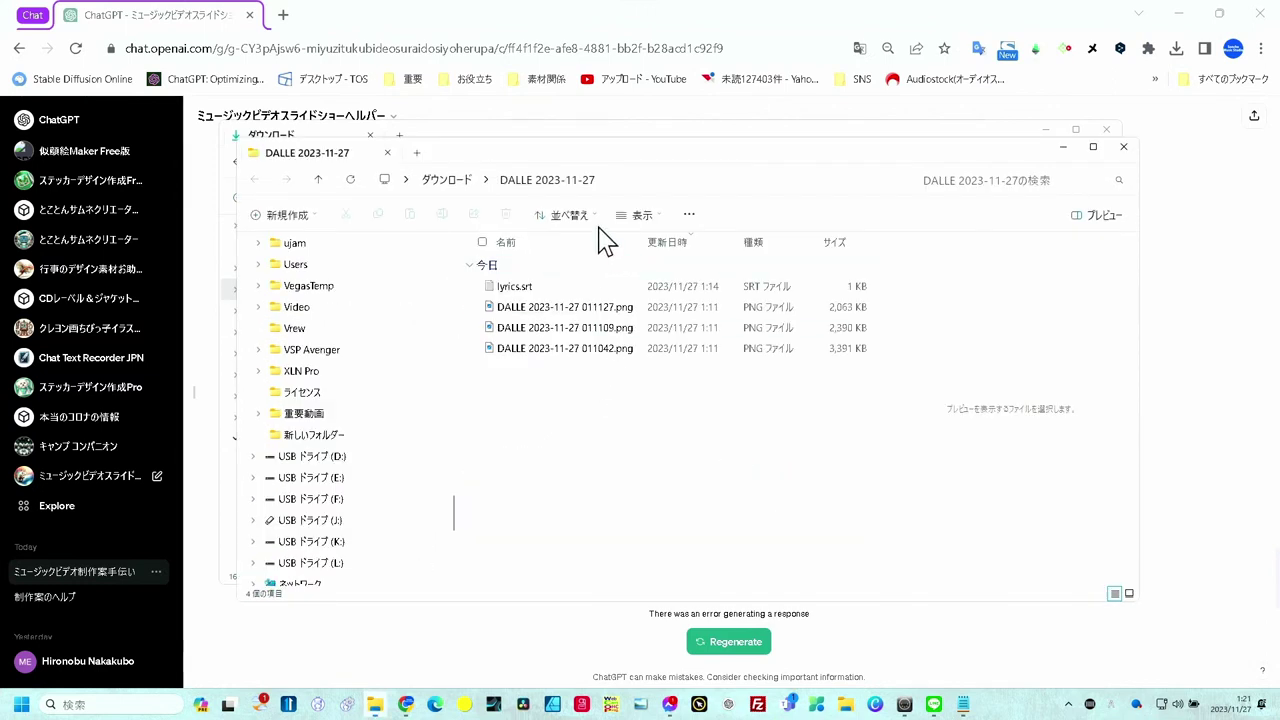
# Display the extracted folder's contents as extra large icons and look over the subtitle file and the images.
pyautogui.click(652, 217)
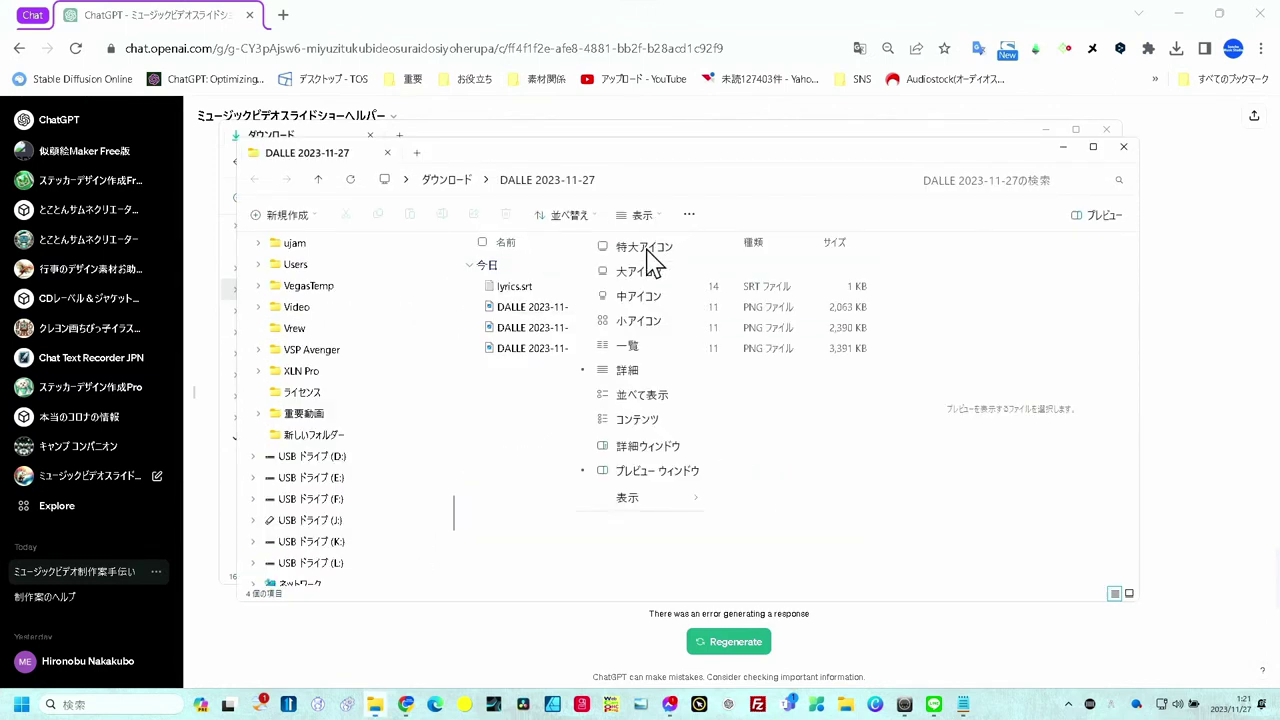
pyautogui.click(648, 250)
pyautogui.scroll(-1, 663, 337)
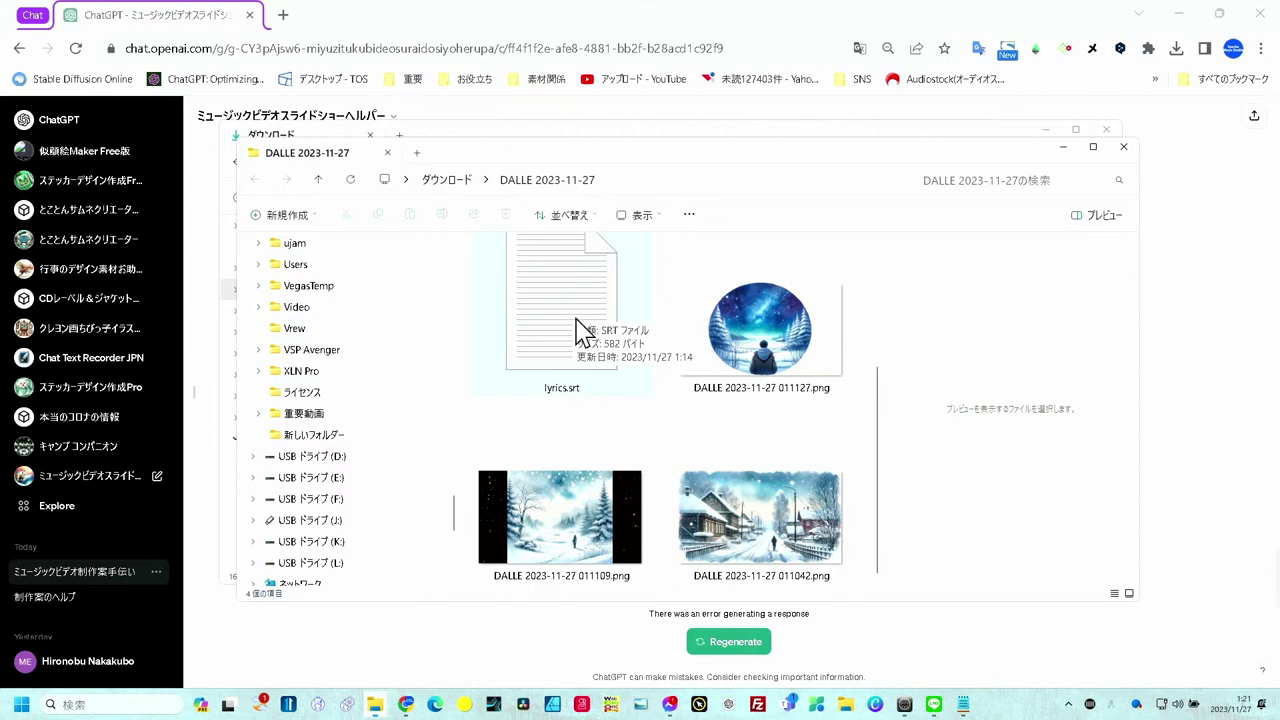
pyautogui.scroll(1, 575, 332)
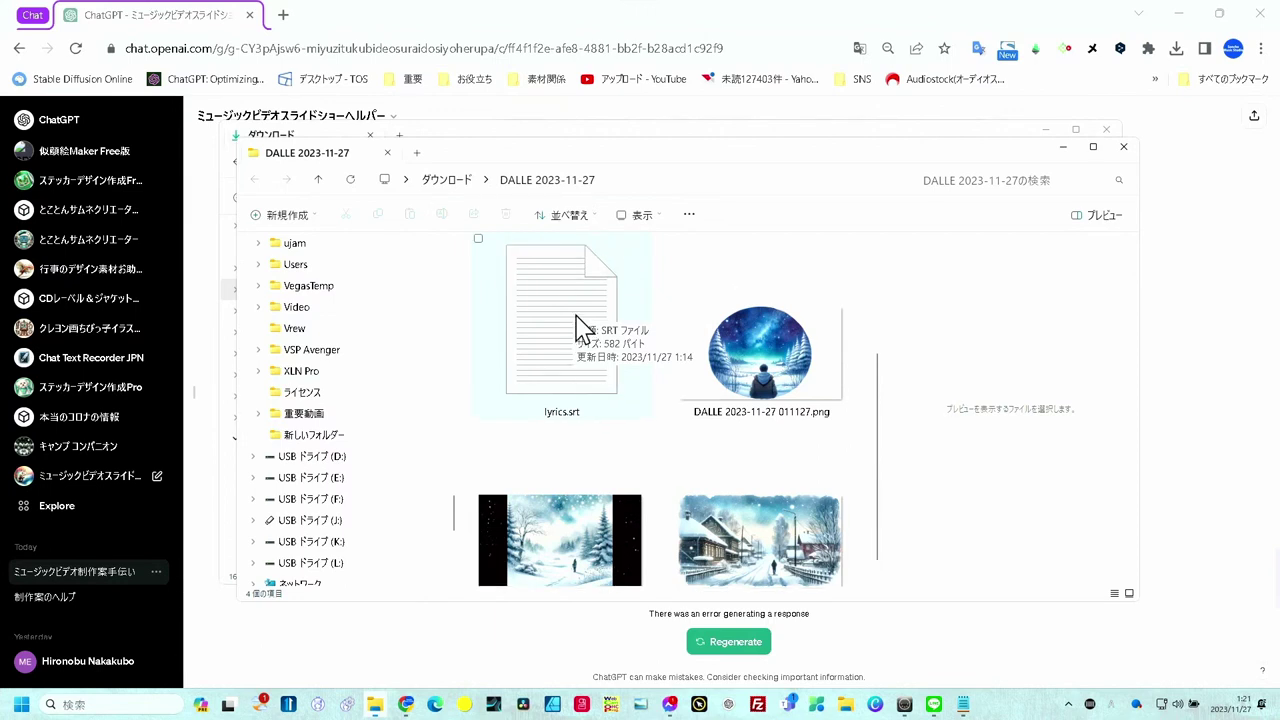
# Open lyrics.srt in a text editor and examine its numbered lyric lines and their timecodes.
pyautogui.click(566, 326)
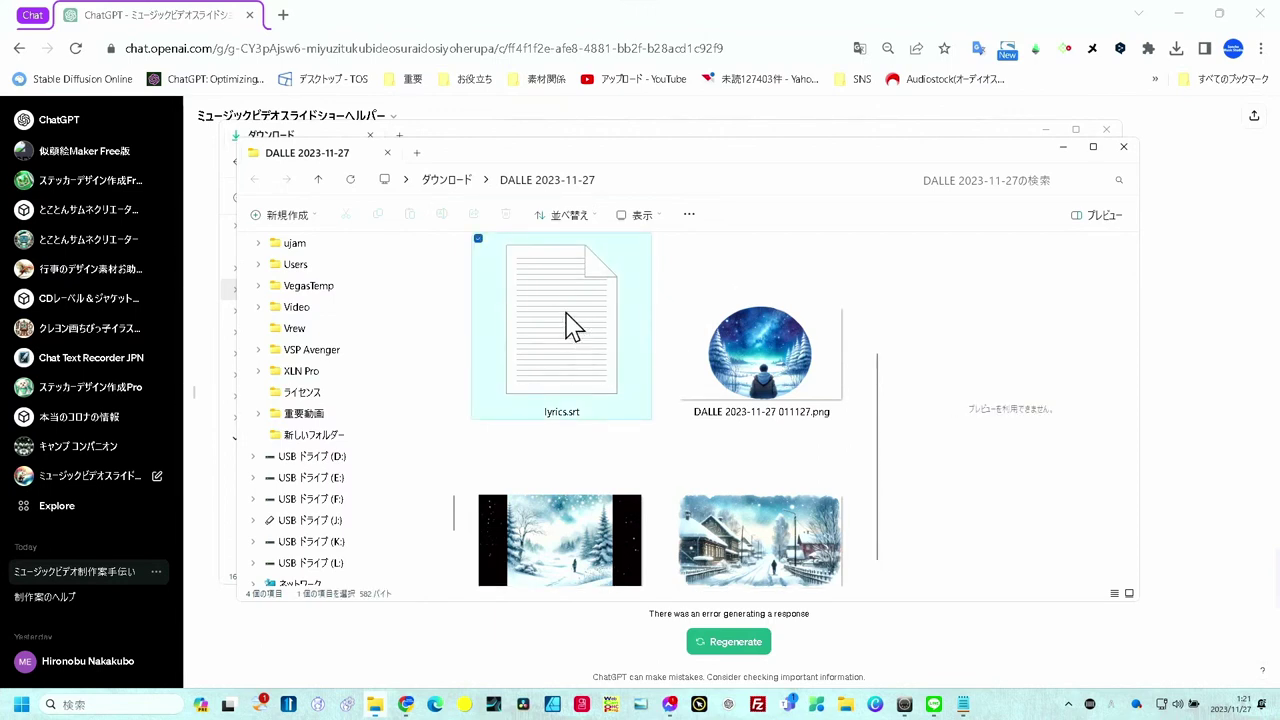
pyautogui.rightClick(566, 326)
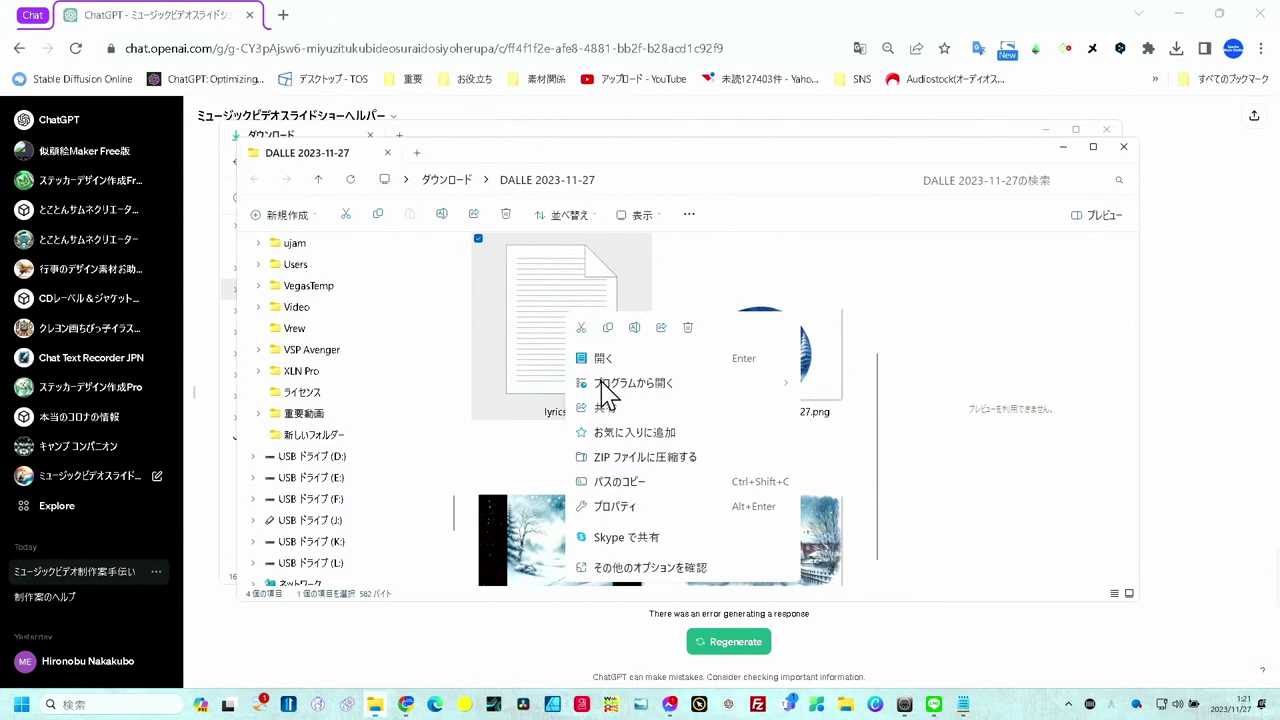
pyautogui.moveTo(645, 393)
pyautogui.click(830, 388)
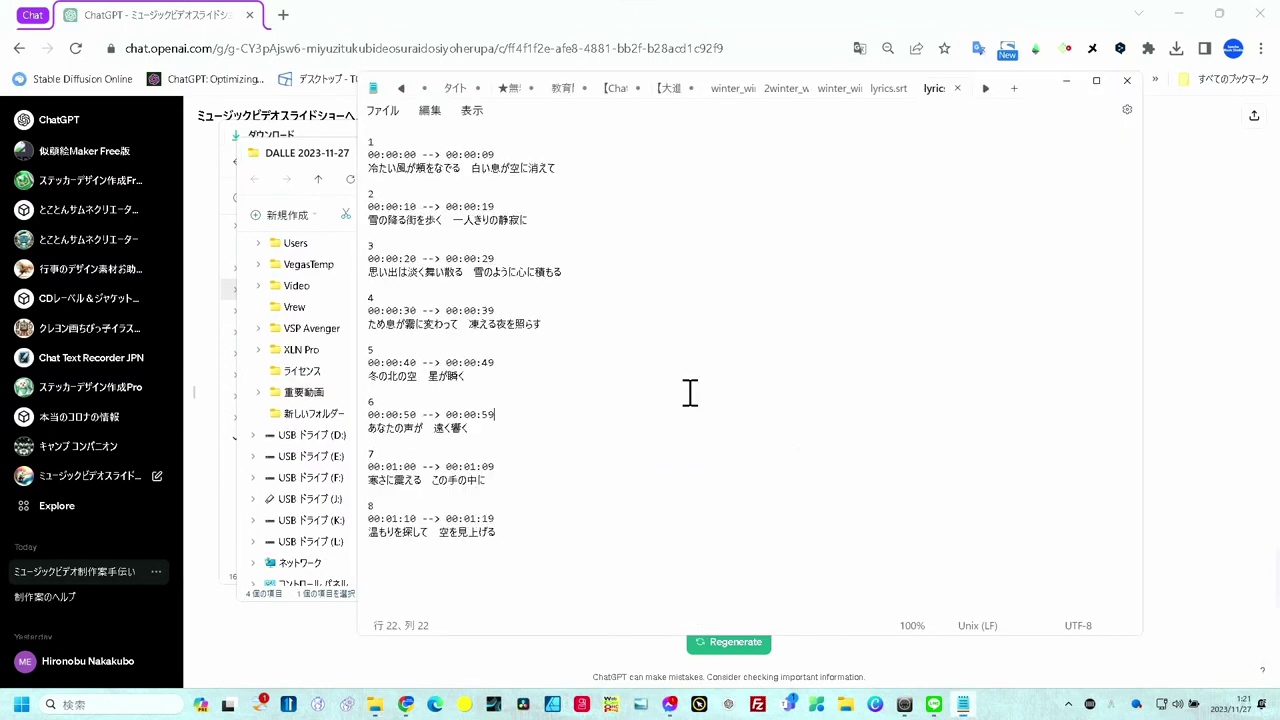
pyautogui.scroll(4, 690, 393)
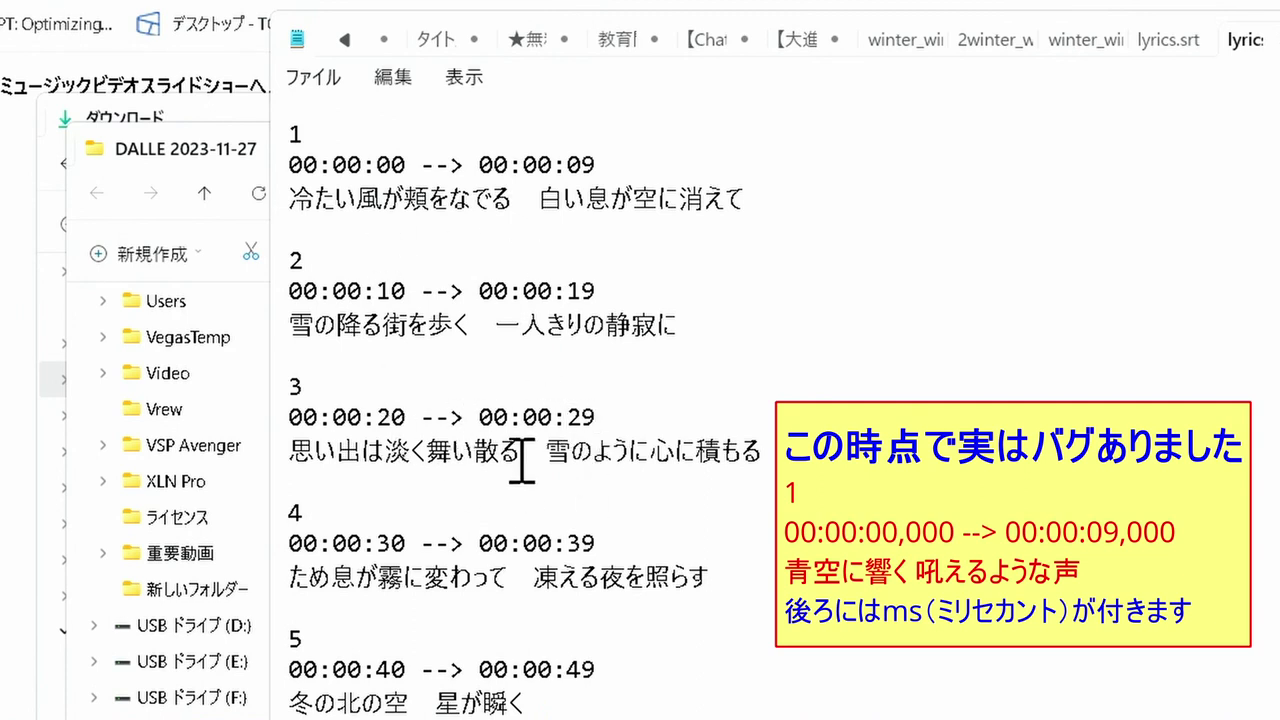
pyautogui.scroll(-2, 521, 462)
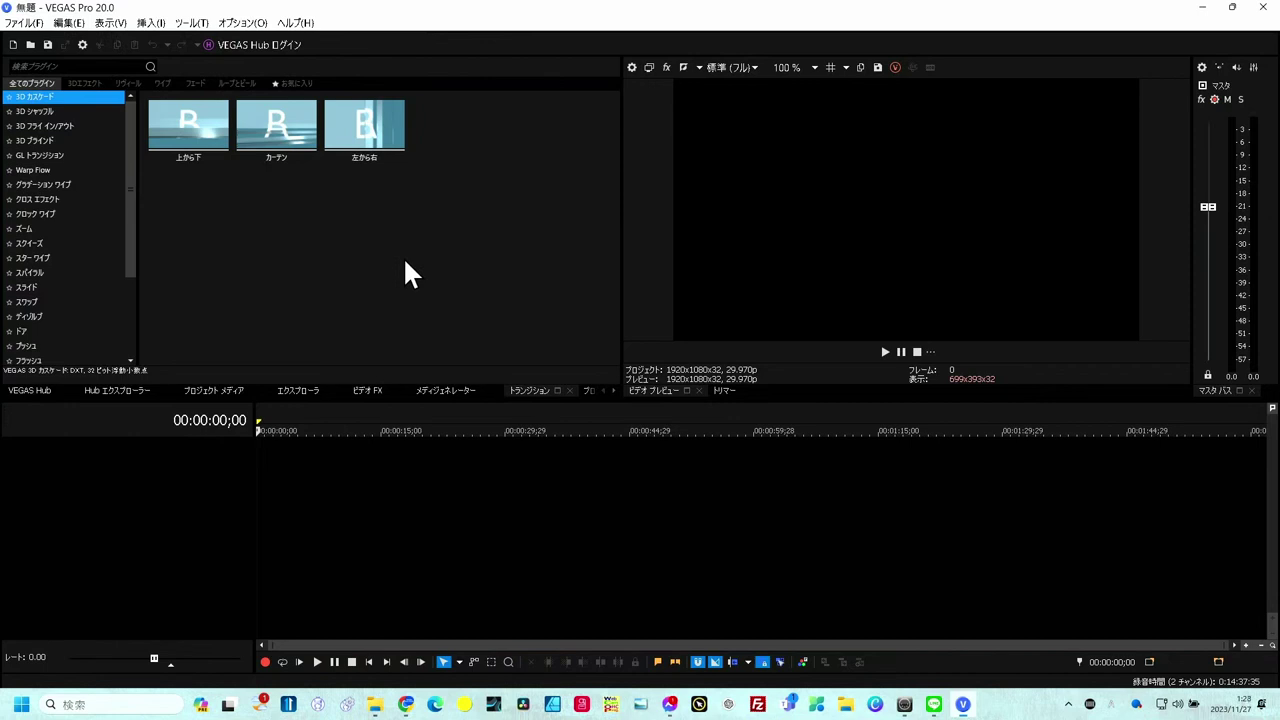
# Import the three DALLE PNG images from the DALLE 2023-11-27 folder into the VEGAS Pro project media.
pyautogui.hotkey('alt', '1')
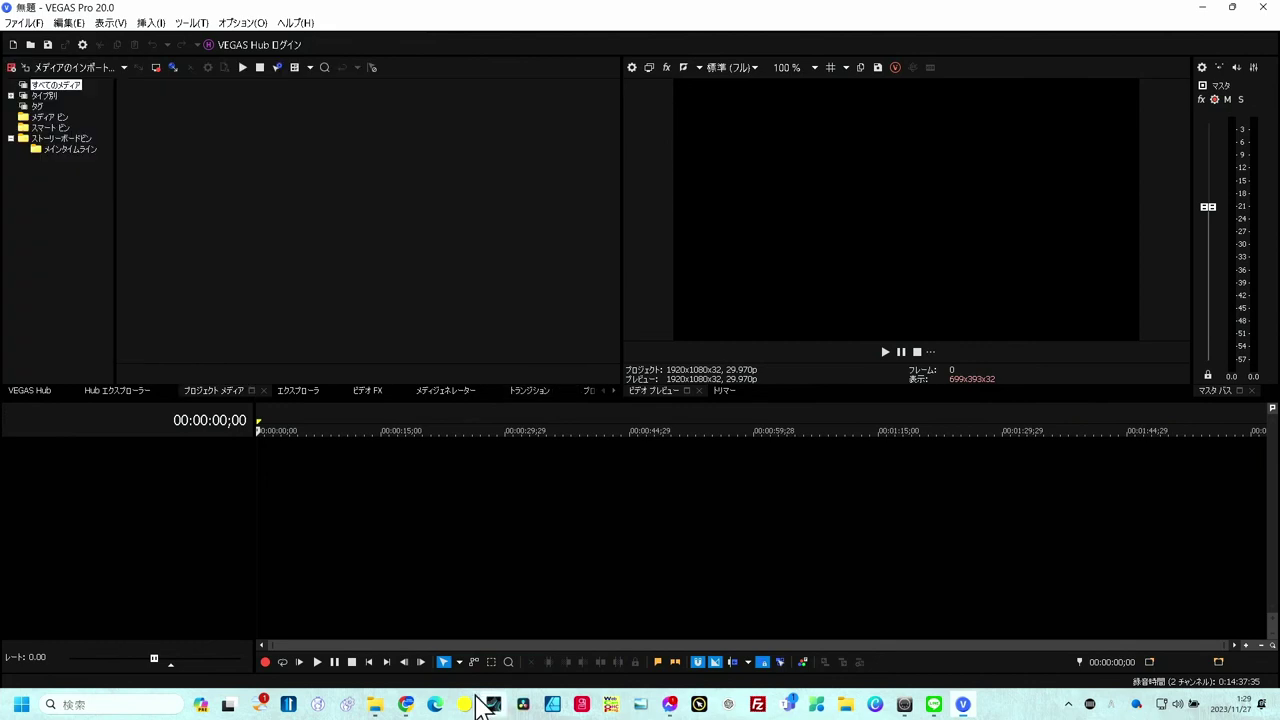
pyautogui.moveTo(380, 709)
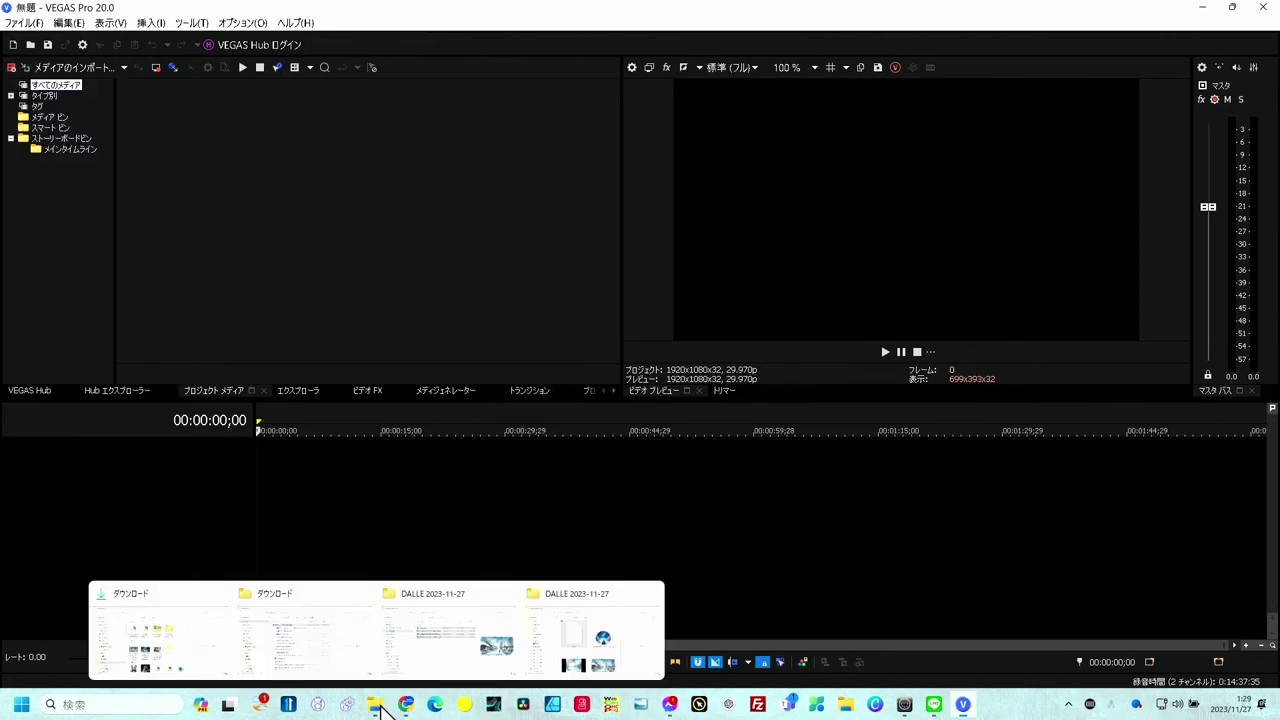
pyautogui.click(603, 660)
pyautogui.click(866, 325)
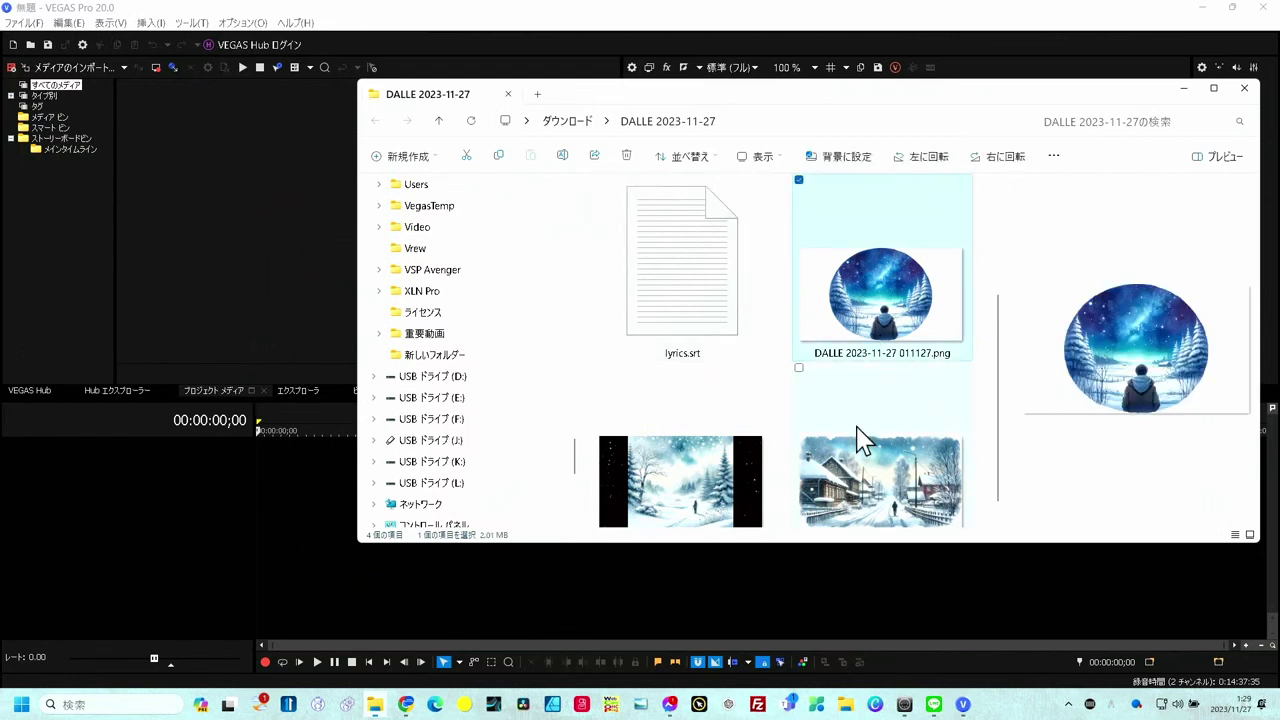
pyautogui.keyDown('shift'); pyautogui.click(864, 480); pyautogui.keyUp('shift')
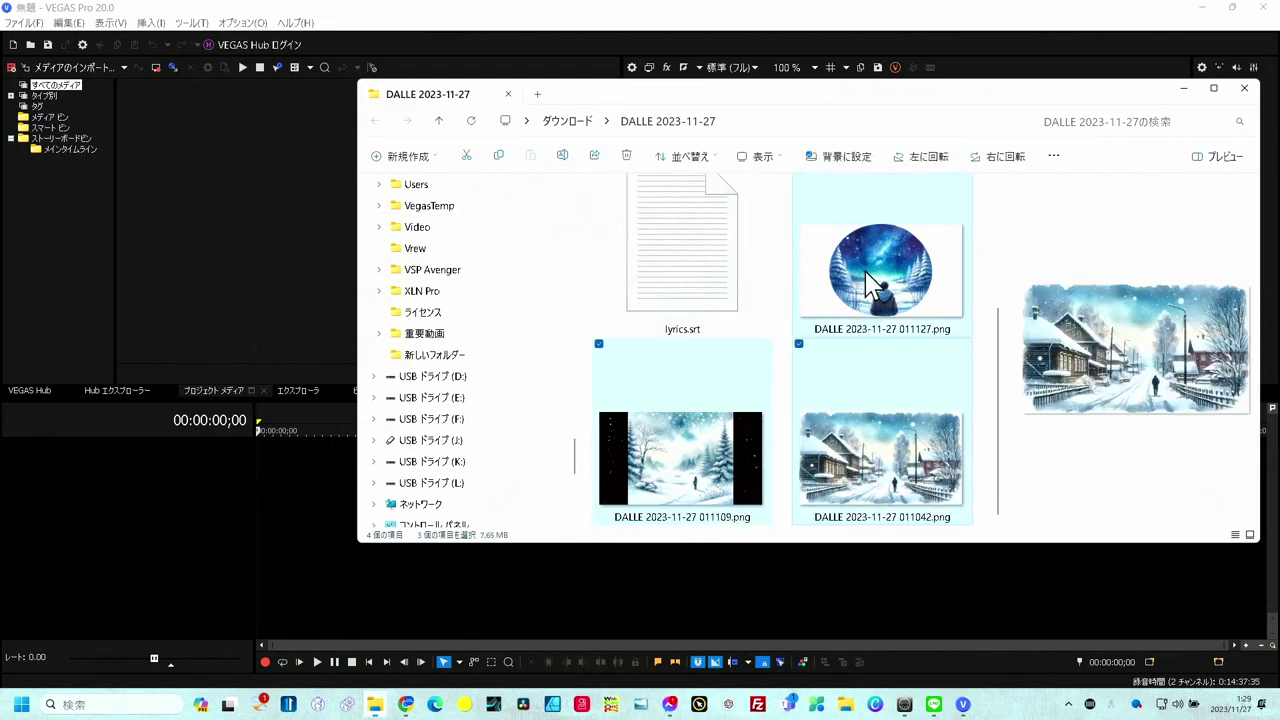
pyautogui.moveTo(868, 282); pyautogui.dragTo(244, 267)
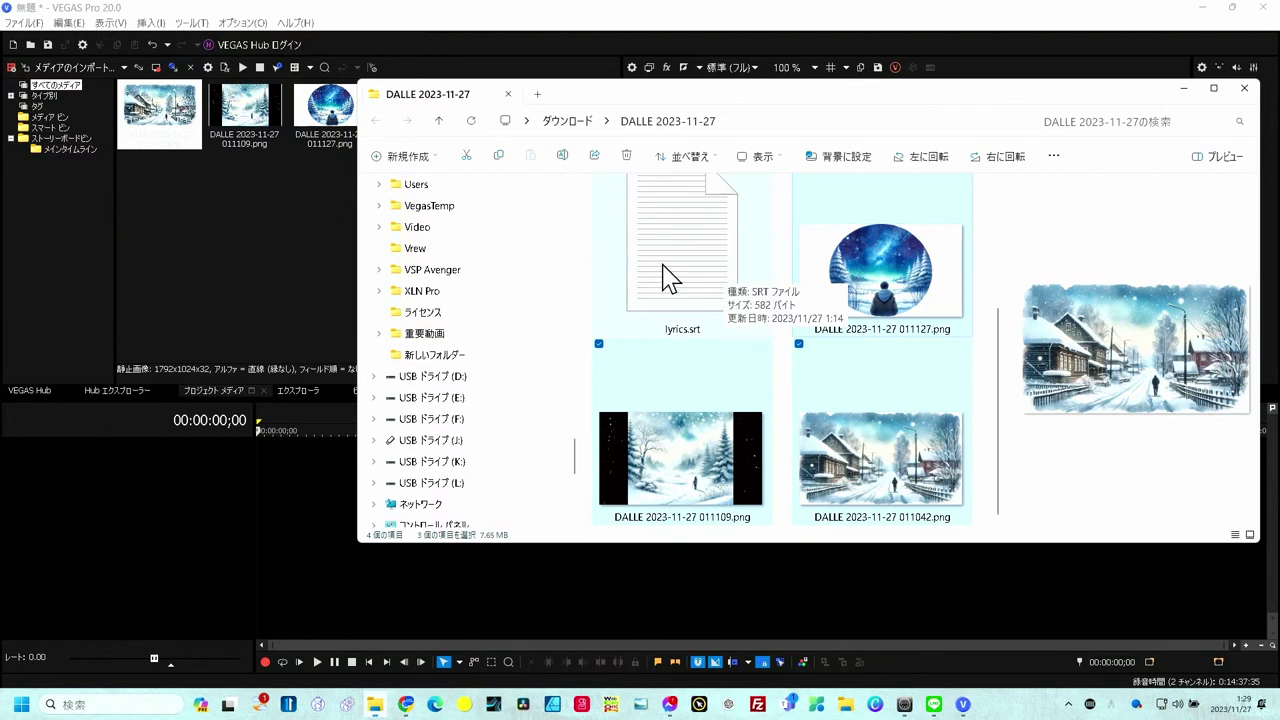
pyautogui.click(266, 271)
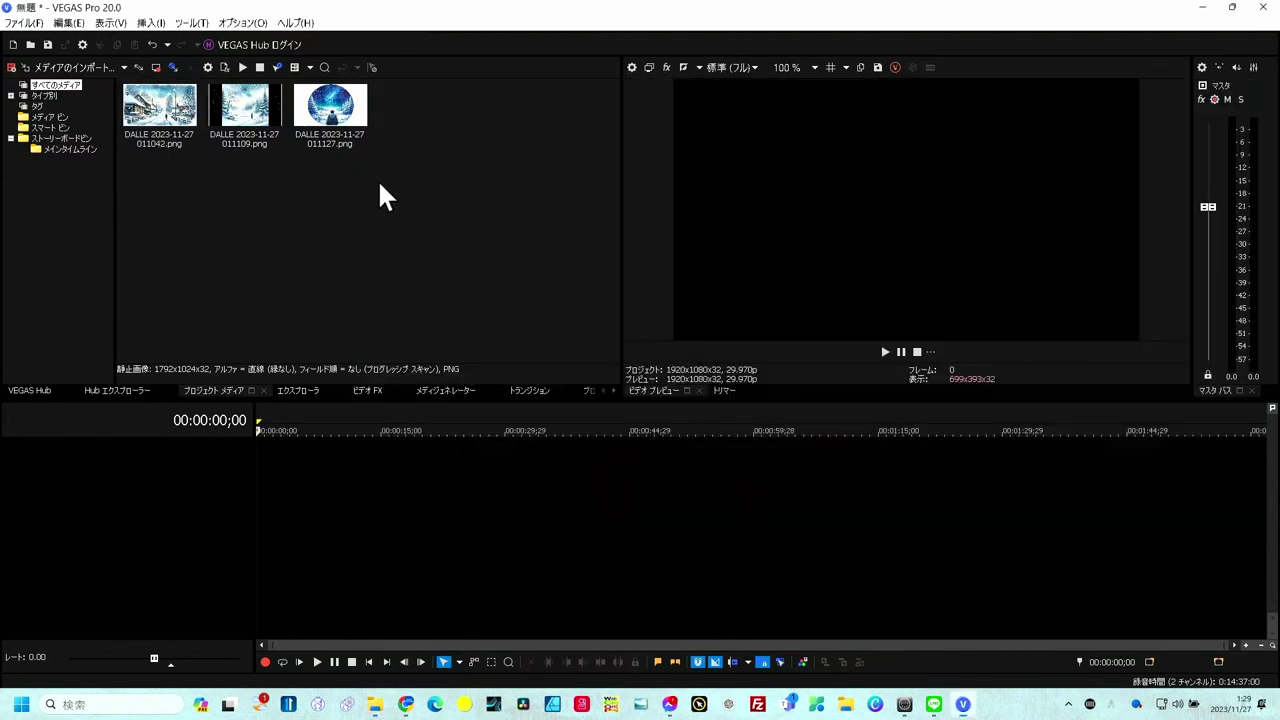
# Place images 011042, 011109 and 011127 end to end on one video track and lengthen the 011109 clip.
pyautogui.moveTo(194, 135); pyautogui.dragTo(262, 444)
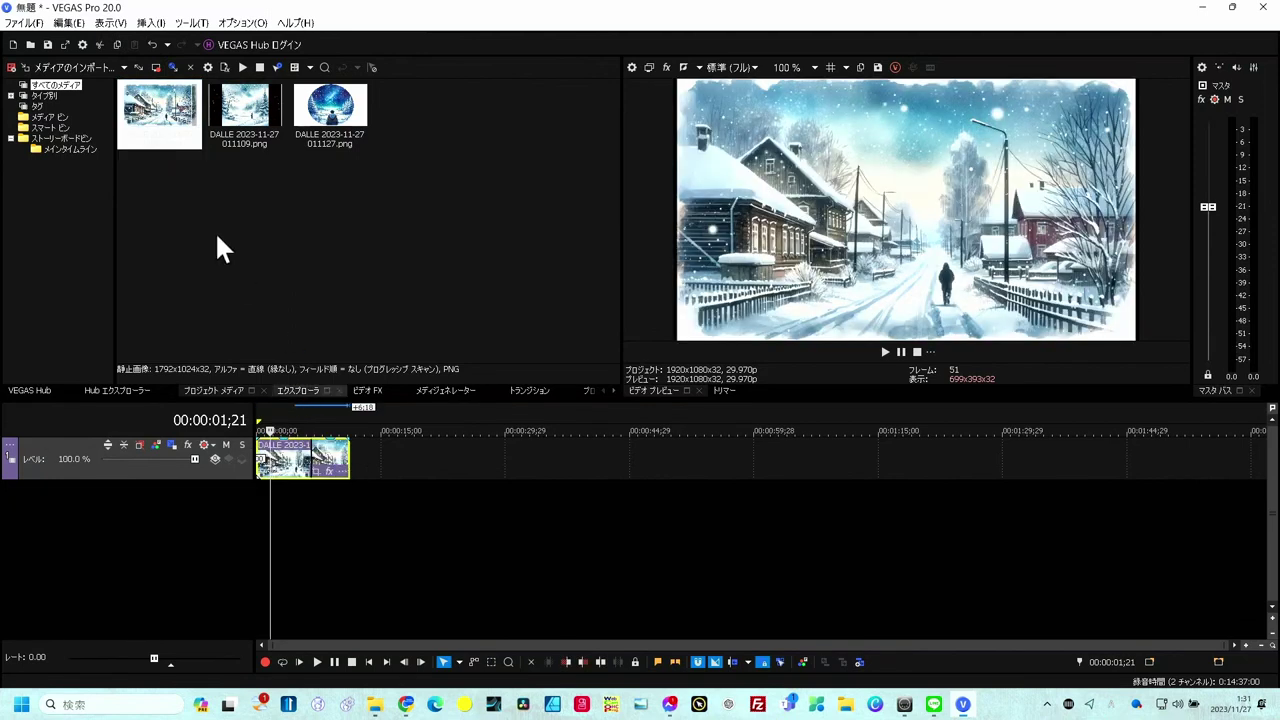
pyautogui.click(211, 213)
pyautogui.click(234, 115)
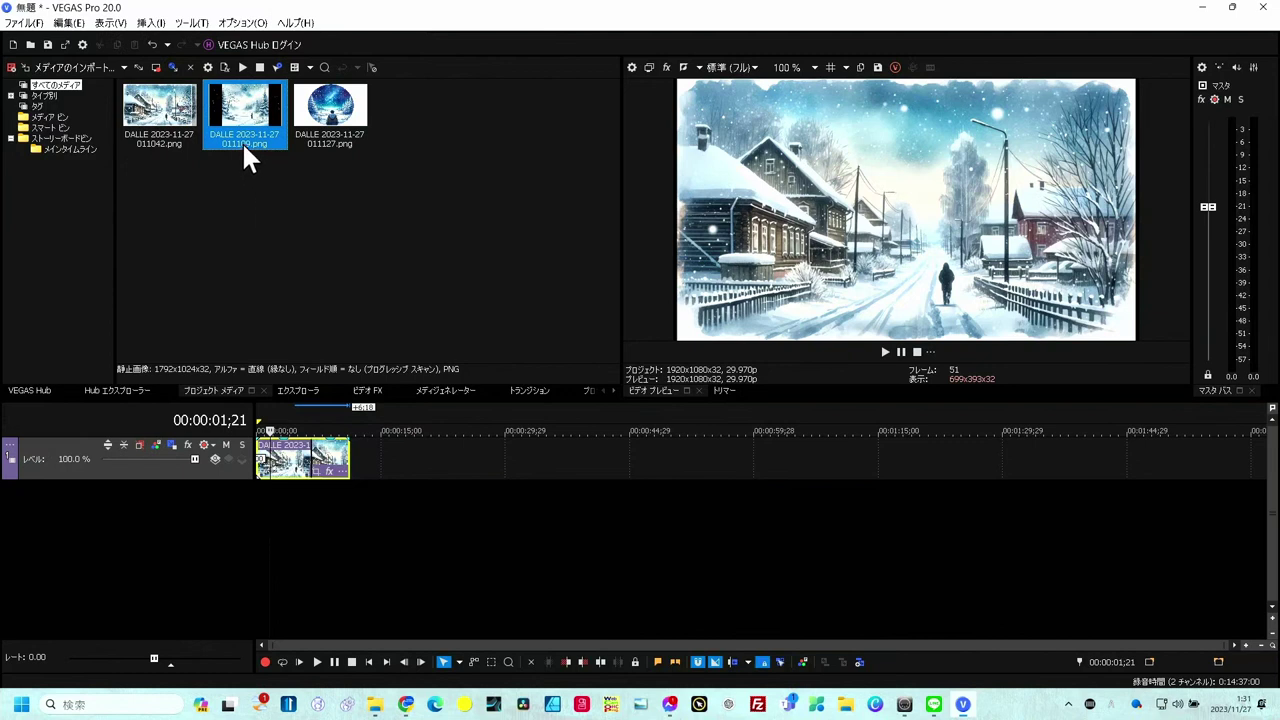
pyautogui.moveTo(242, 141); pyautogui.dragTo(366, 456)
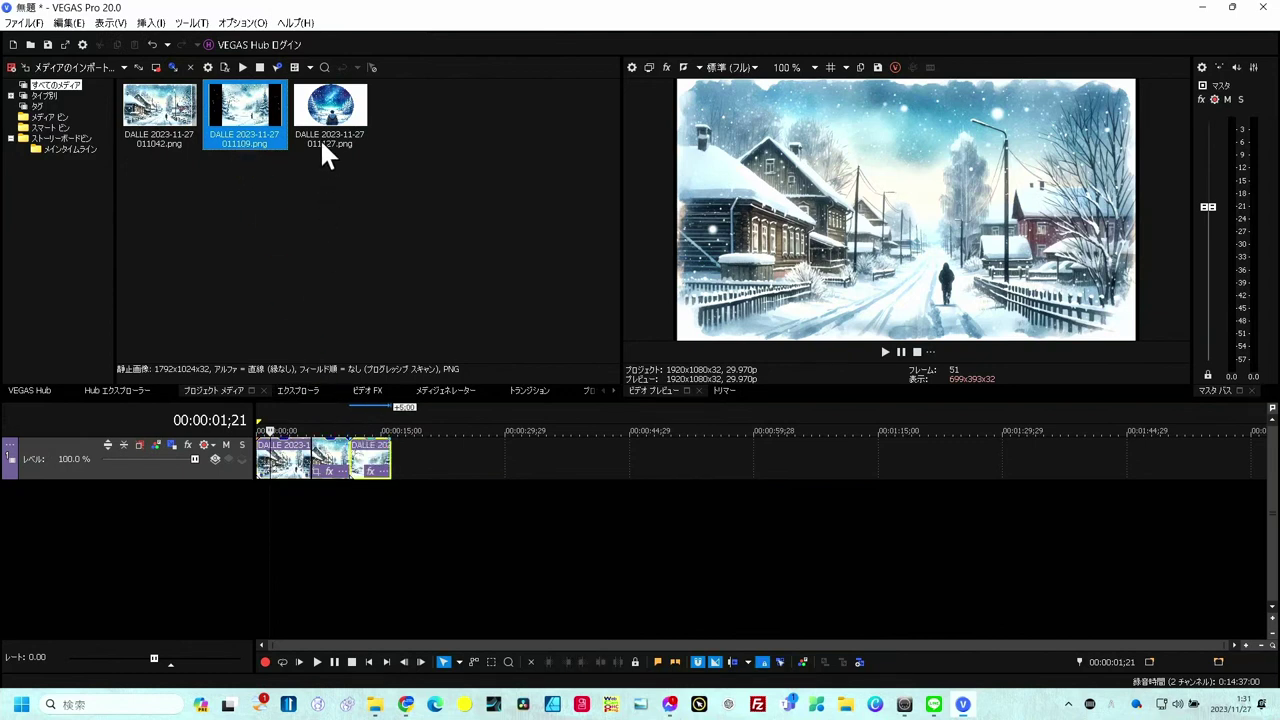
pyautogui.moveTo(330, 145); pyautogui.dragTo(440, 457)
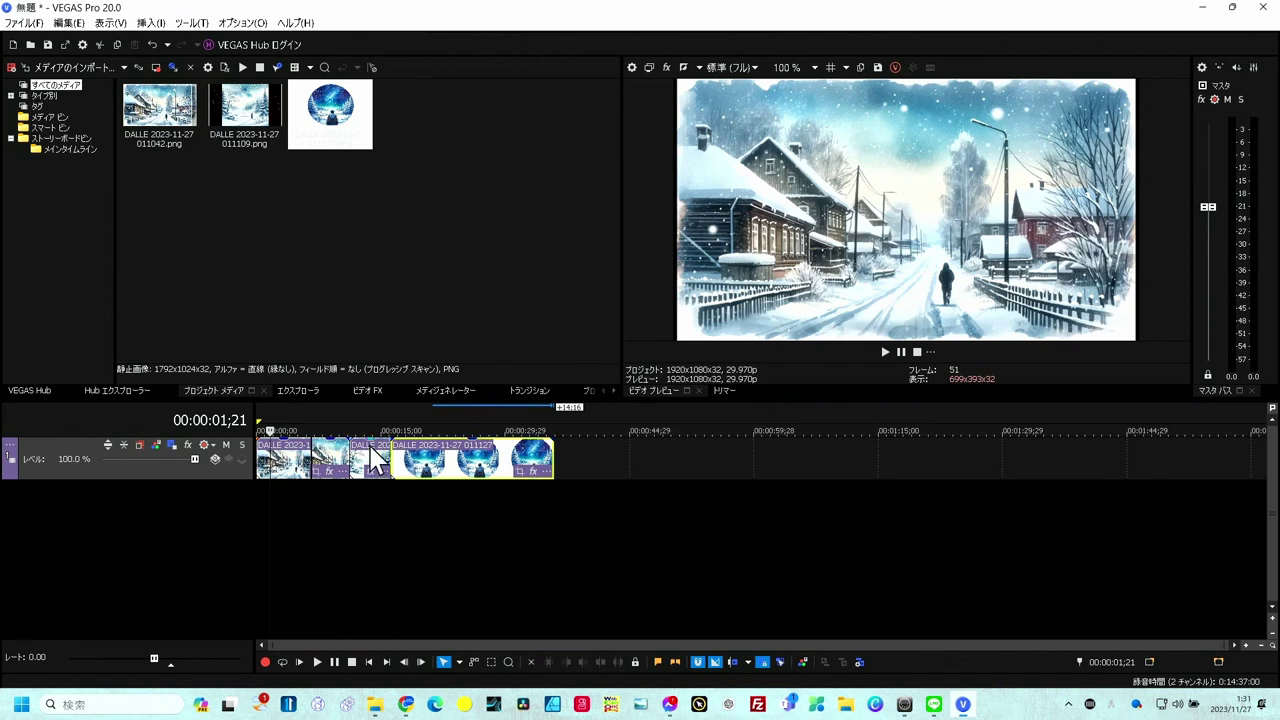
pyautogui.click(378, 462)
pyautogui.hotkey('ctrl', 'v')
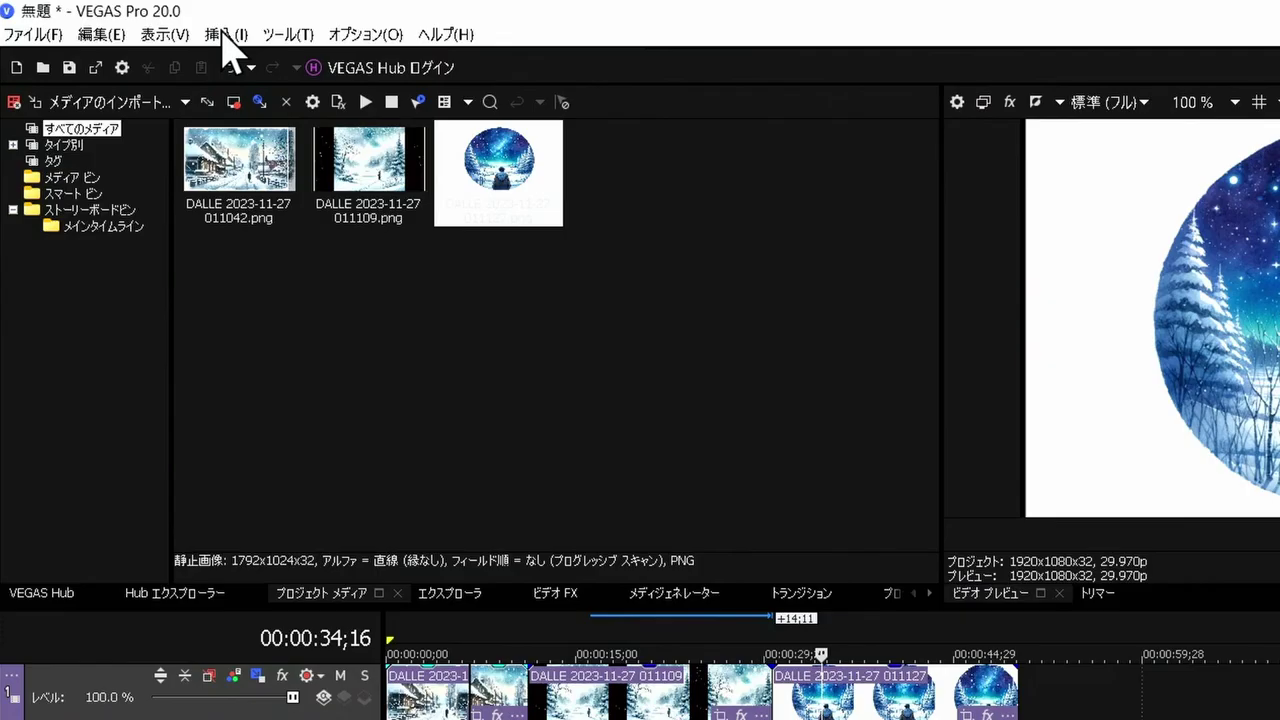
# Start inserting subtitles from a file and browse to the DALLE 2023-11-27 folder in Downloads.
pyautogui.click(150, 23)
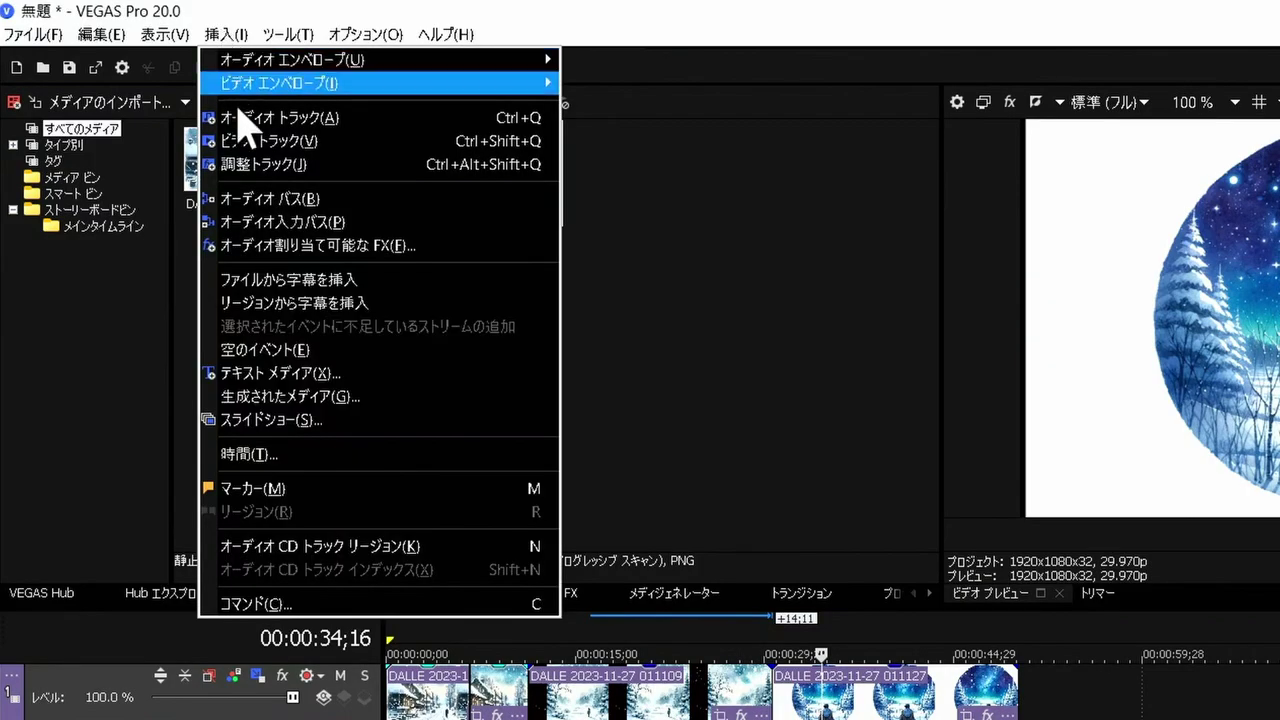
pyautogui.click(270, 279)
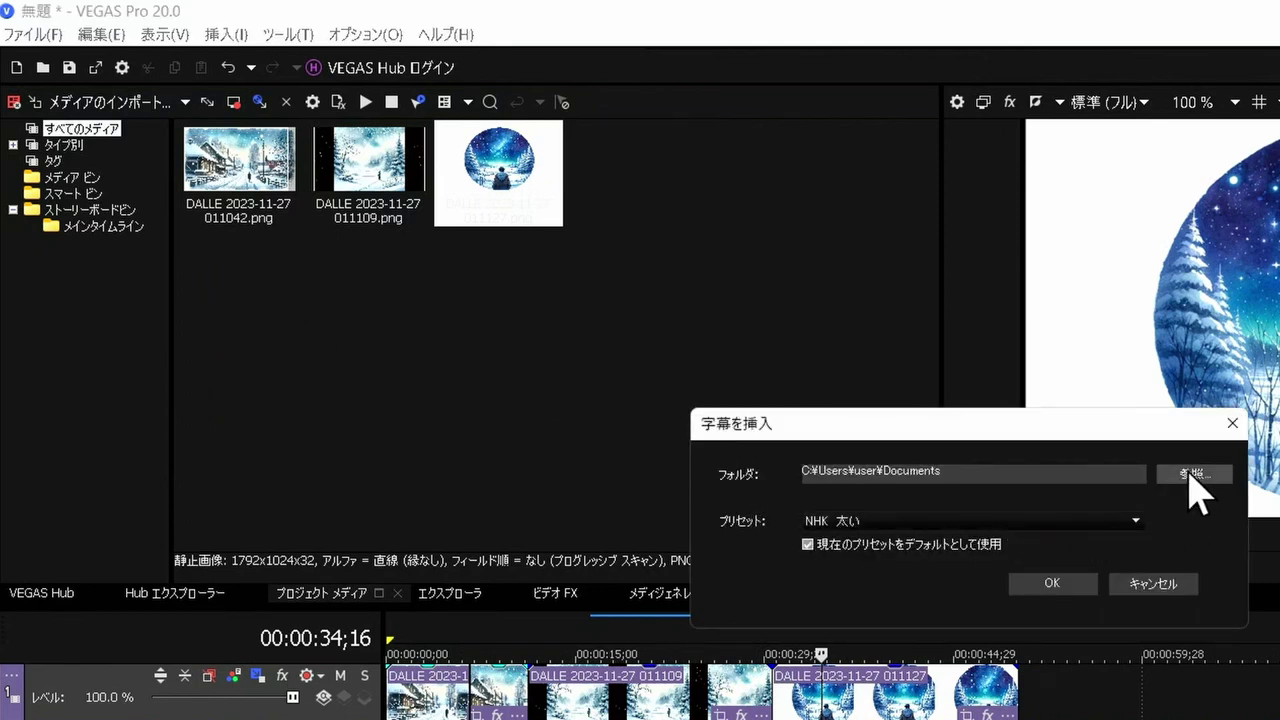
pyautogui.click(1192, 474)
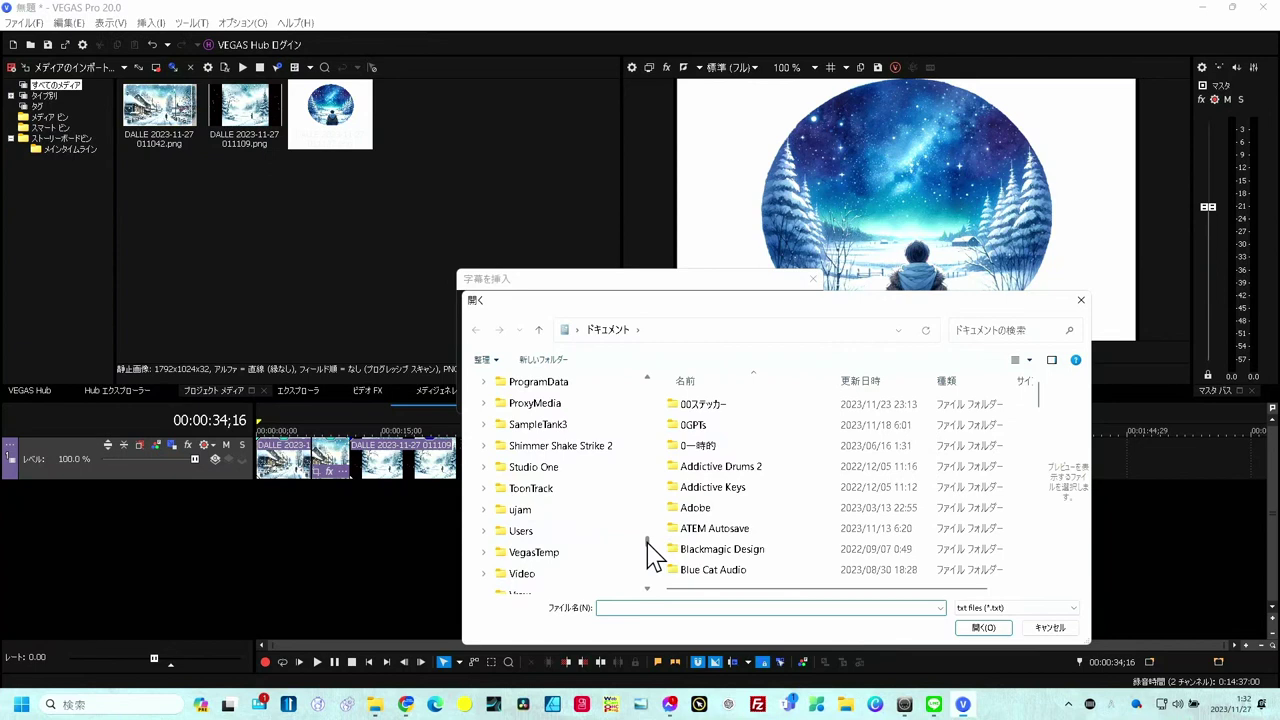
pyautogui.moveTo(648, 553); pyautogui.dragTo(674, 380)
pyautogui.click(541, 407)
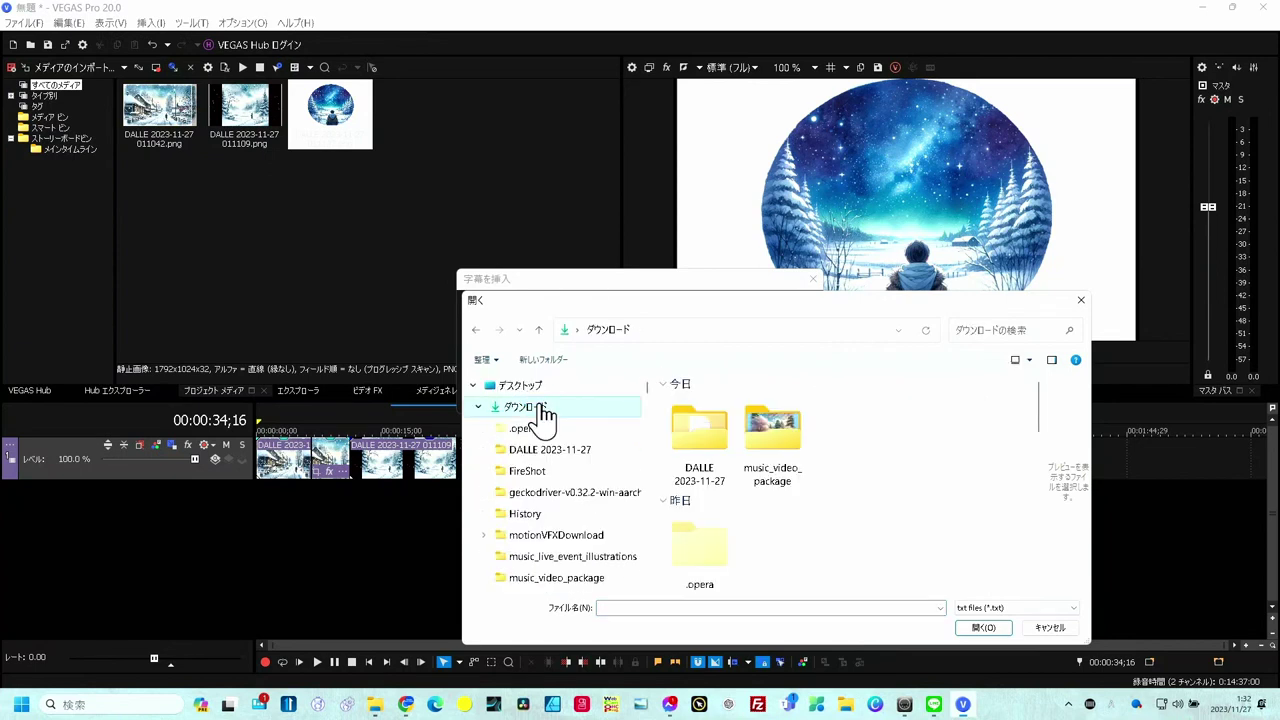
pyautogui.doubleClick(698, 447)
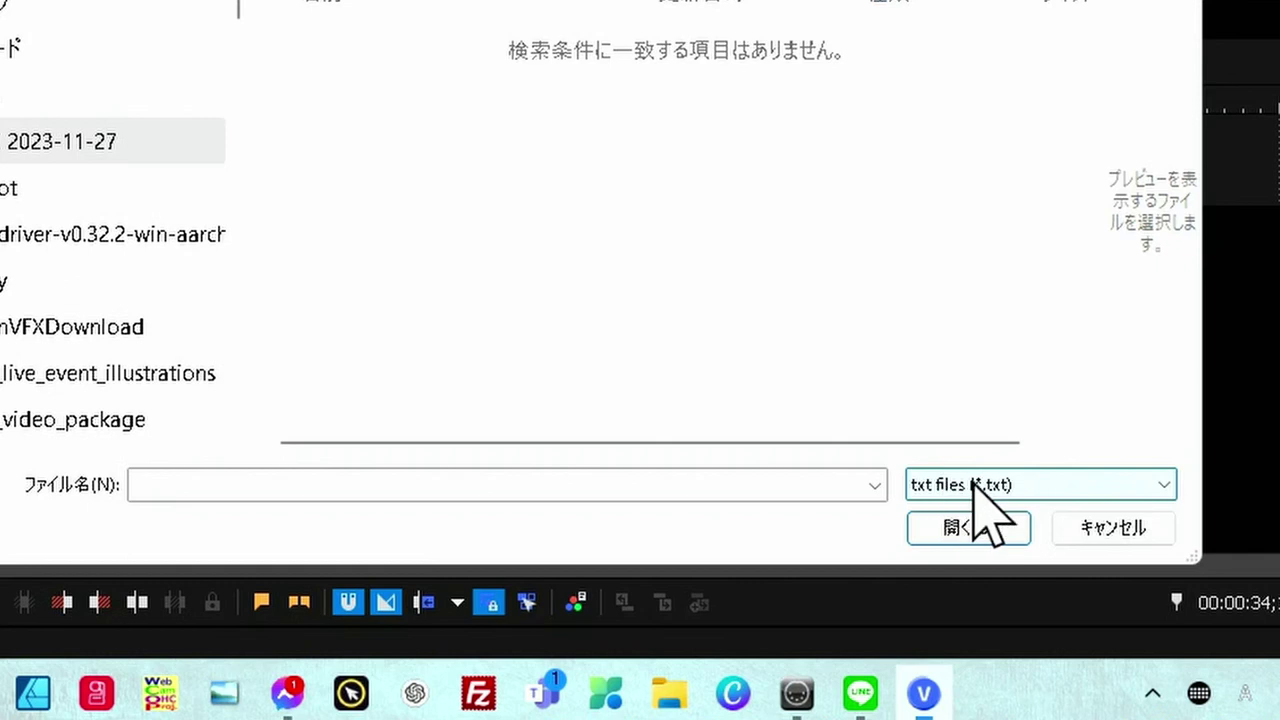
# Filter for SubRip Subtitle files (*.srt), choose lyrics.srt and insert its subtitles into the project.
pyautogui.click(1018, 607)
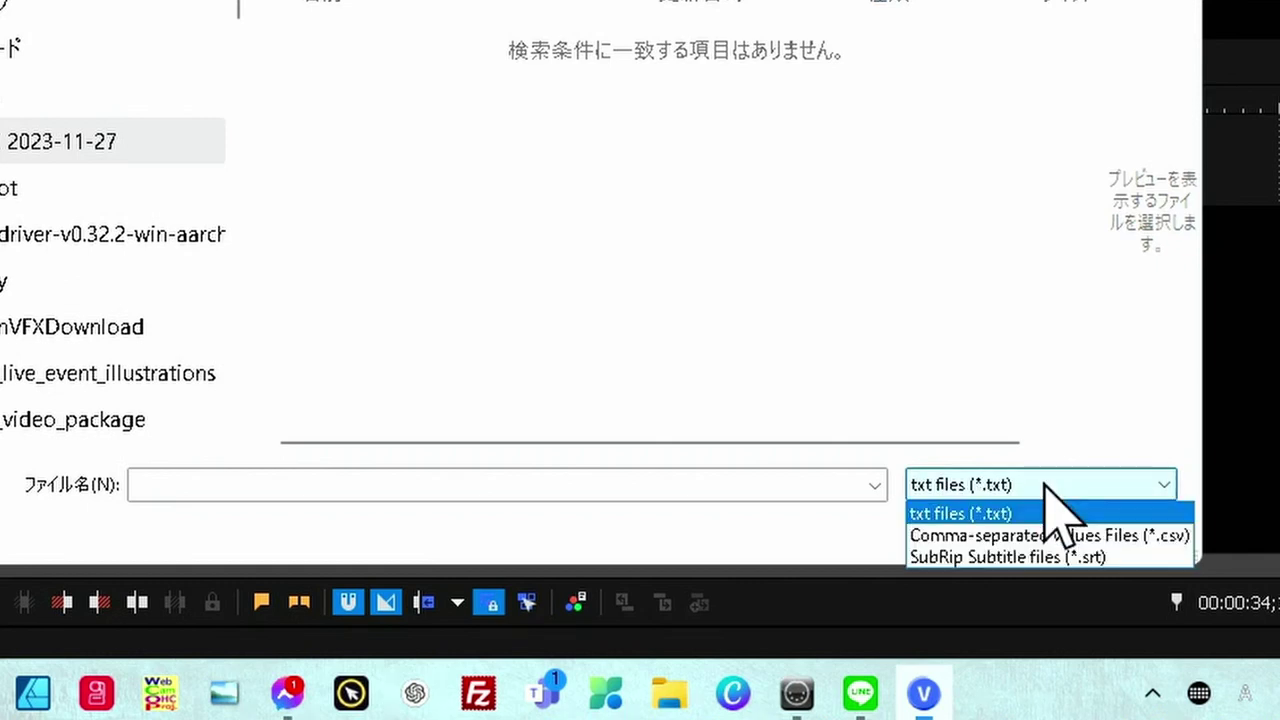
pyautogui.click(987, 555)
pyautogui.click(690, 427)
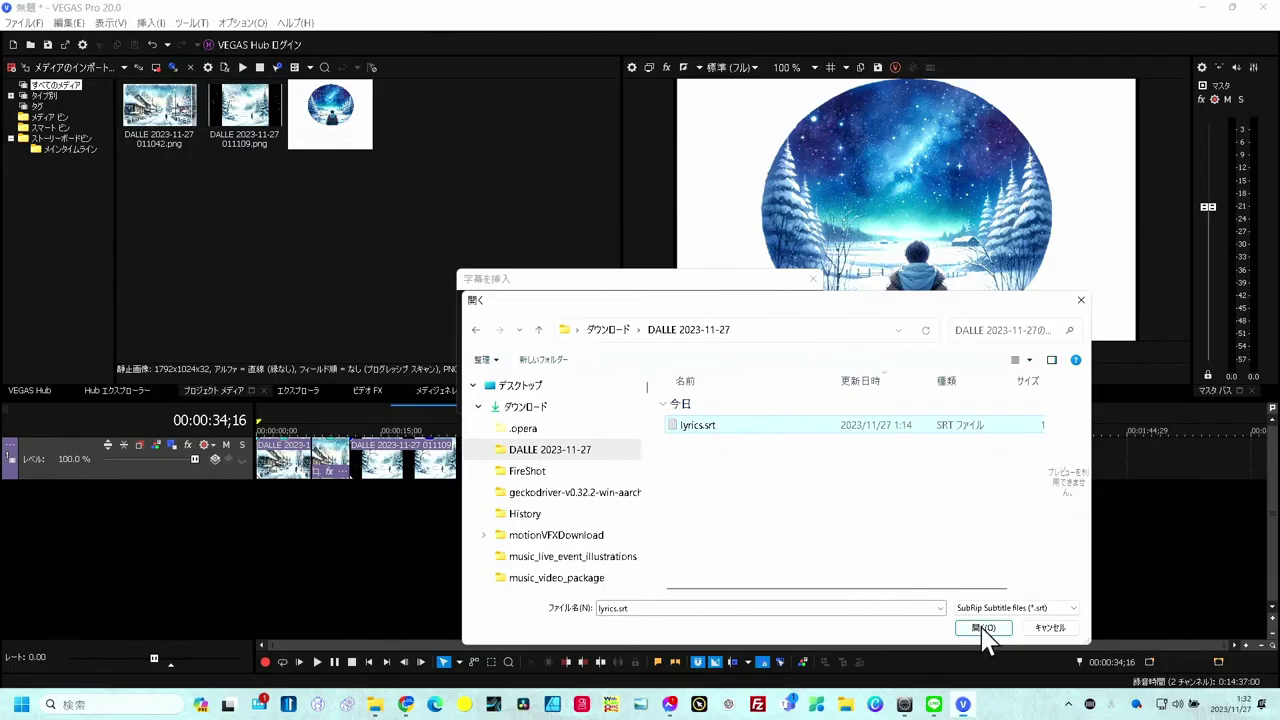
pyautogui.click(983, 628)
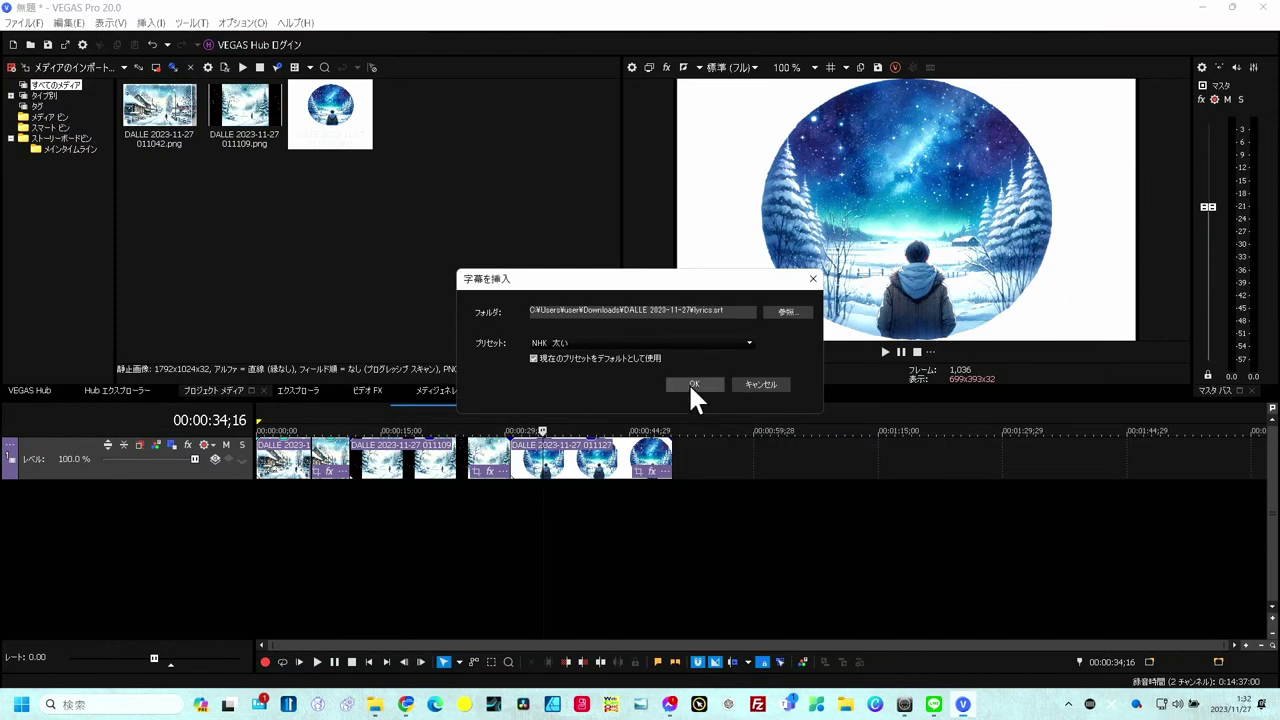
pyautogui.click(690, 387)
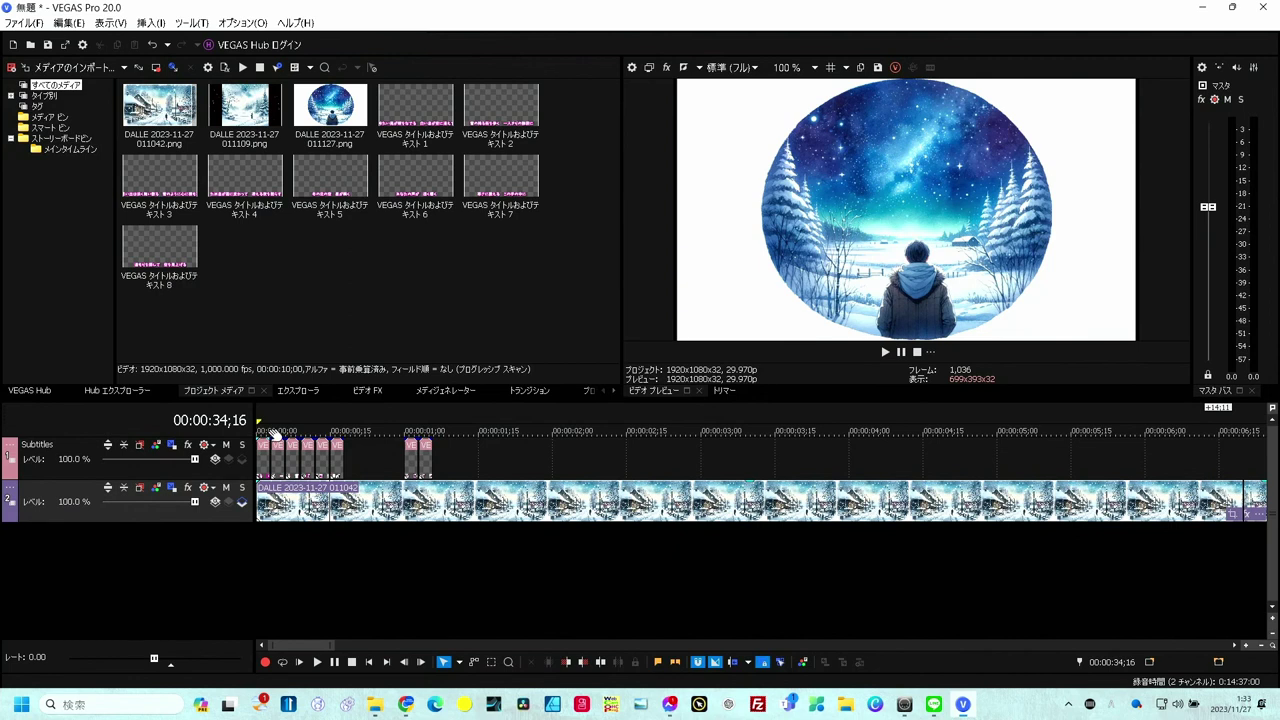
# Check the placement of the inserted subtitle clips on the timeline and preview the second lyric over the first image.
pyautogui.click(261, 432)
pyautogui.scroll(10, 261, 432)
pyautogui.click(335, 432)
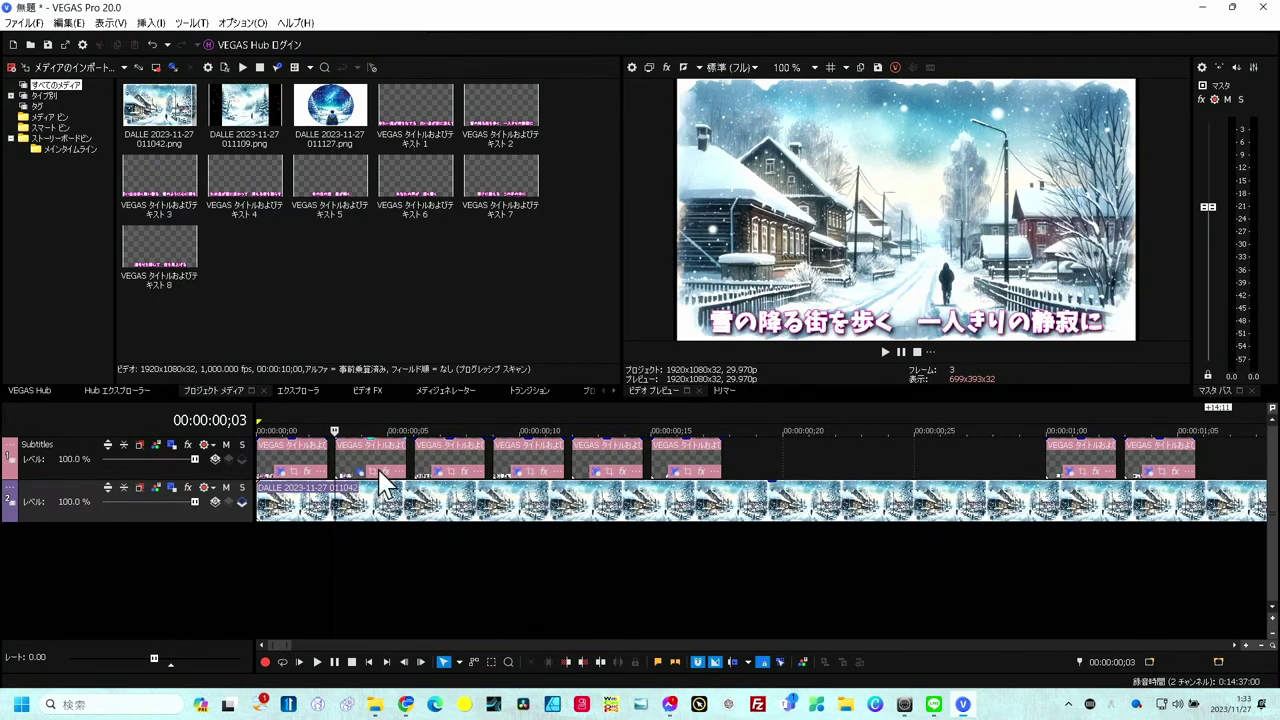
pyautogui.scroll(-2, 654, 446)
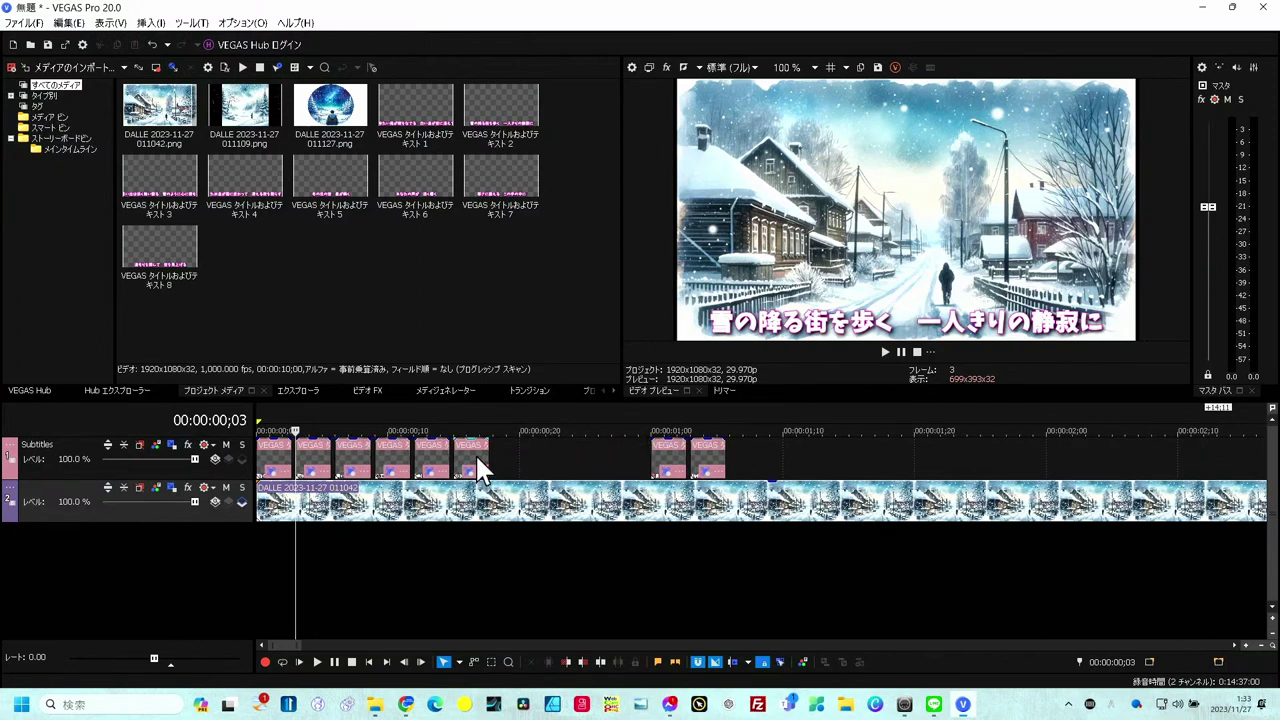
# Shift the fourth, fifth and sixth subtitle clips to later positions on the Subtitles track and preview the first lyric.
pyautogui.moveTo(475, 453); pyautogui.dragTo(449, 486)
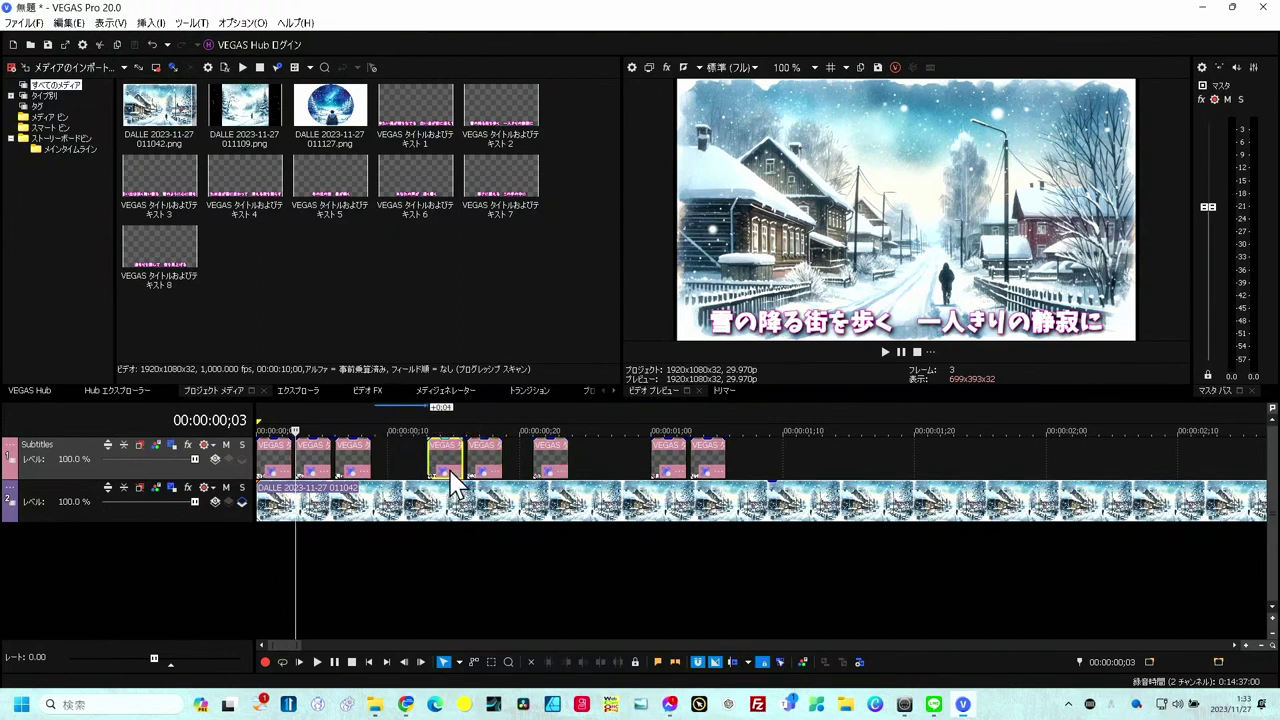
pyautogui.click(273, 540)
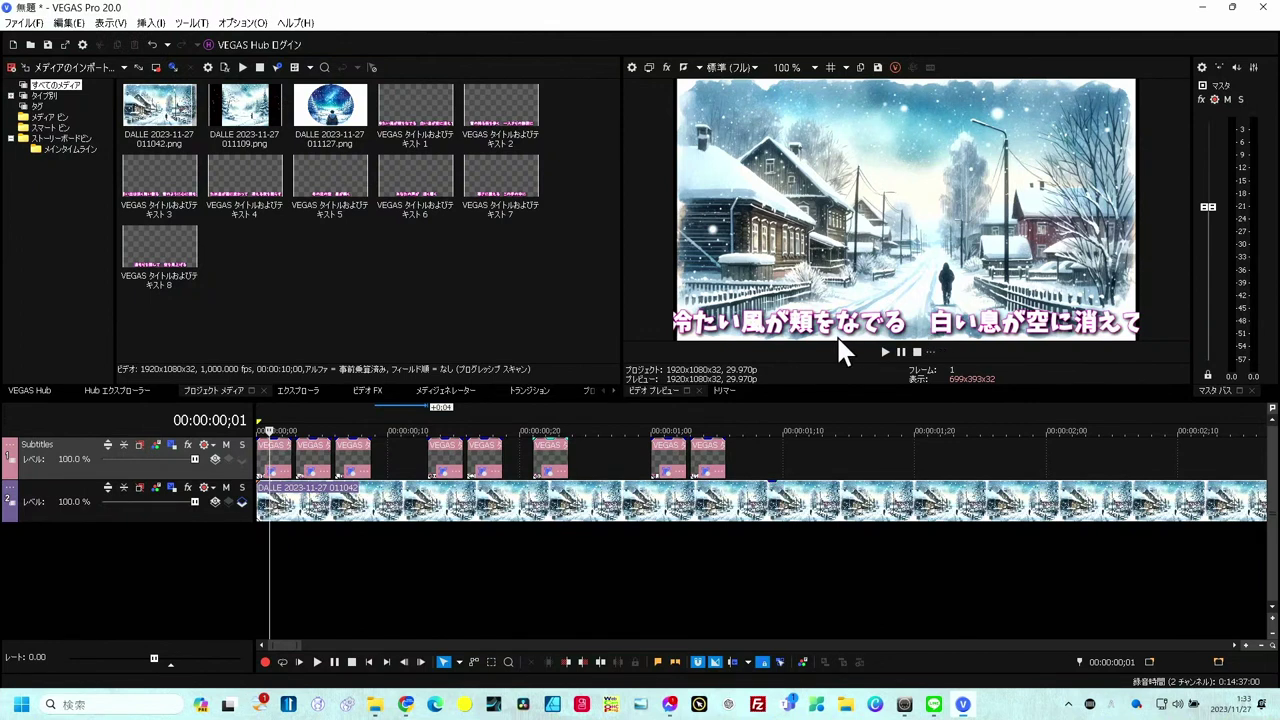
pyautogui.scroll(3, 316, 475)
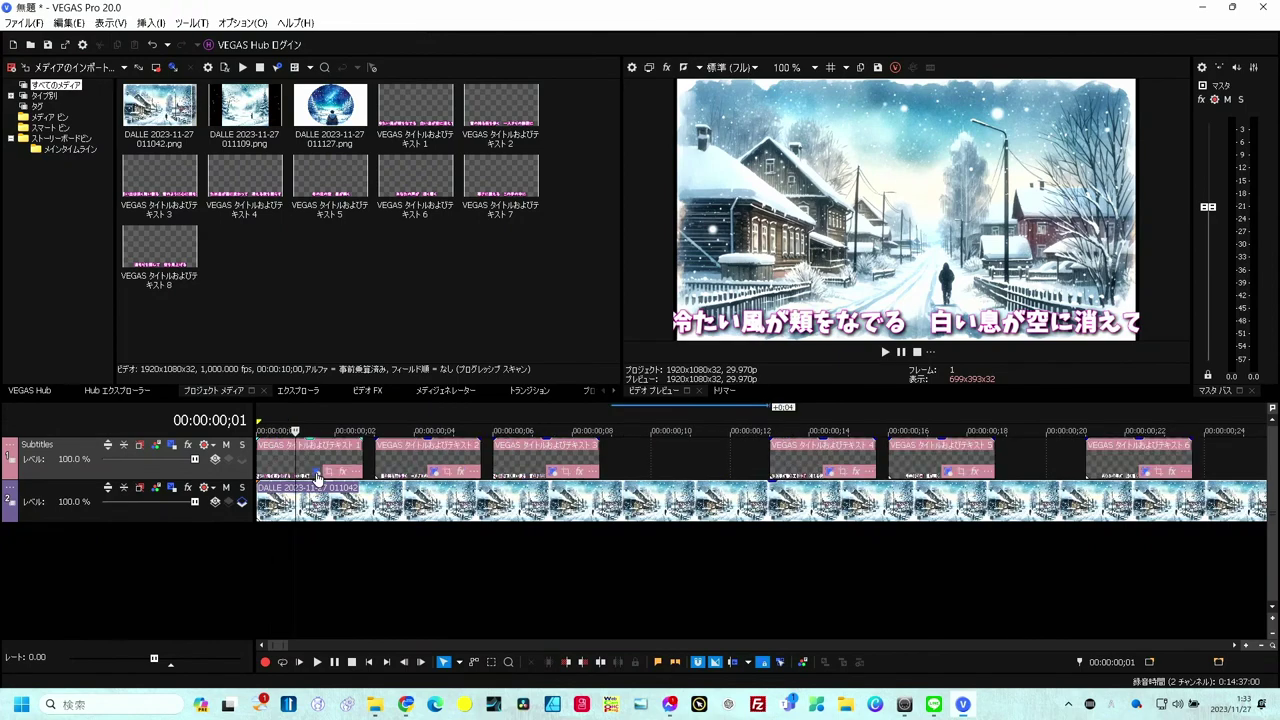
# Break the first lyric into two lines before 白い息が空に消えて and move the text block slightly upward in the frame.
pyautogui.click(316, 476)
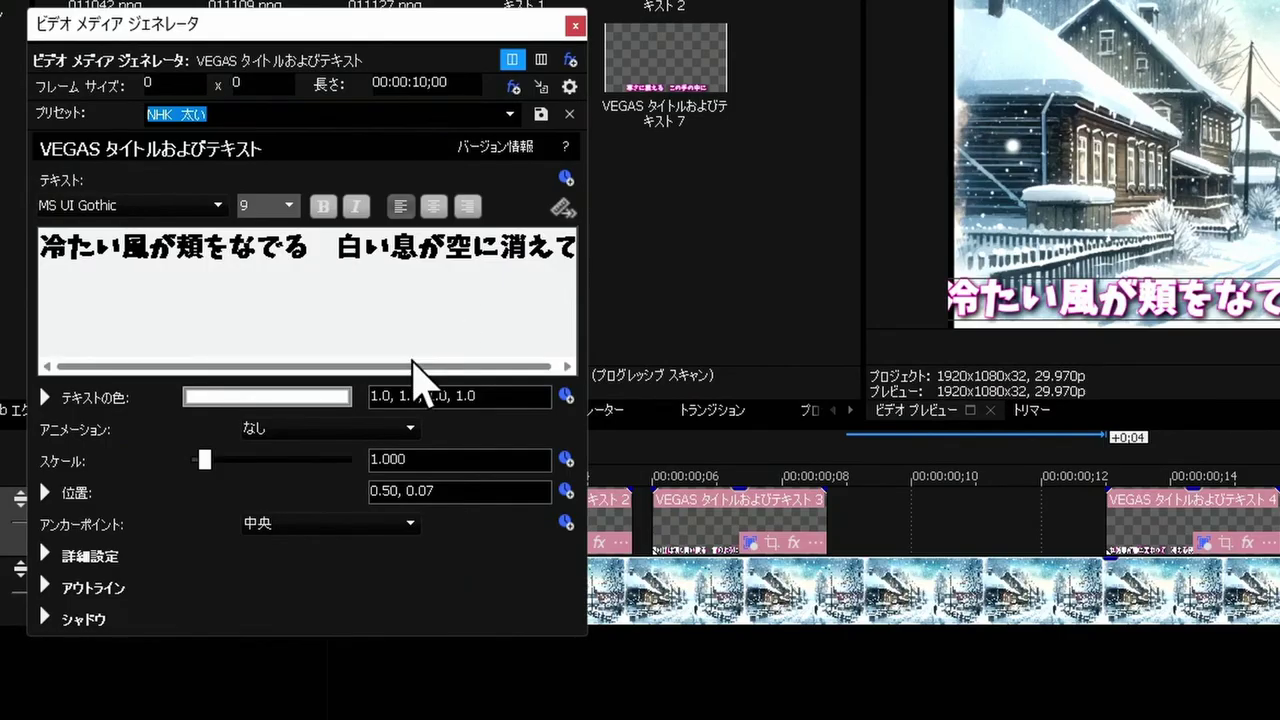
pyautogui.click(345, 258)
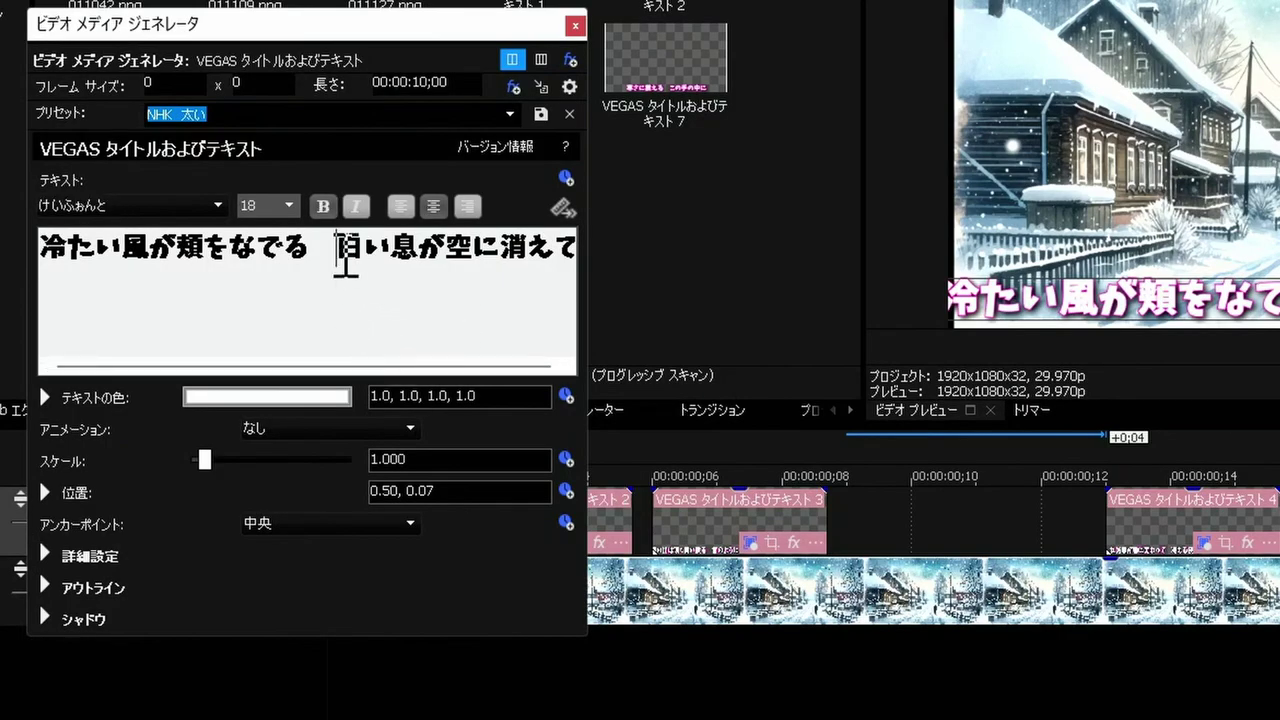
pyautogui.press('Return')
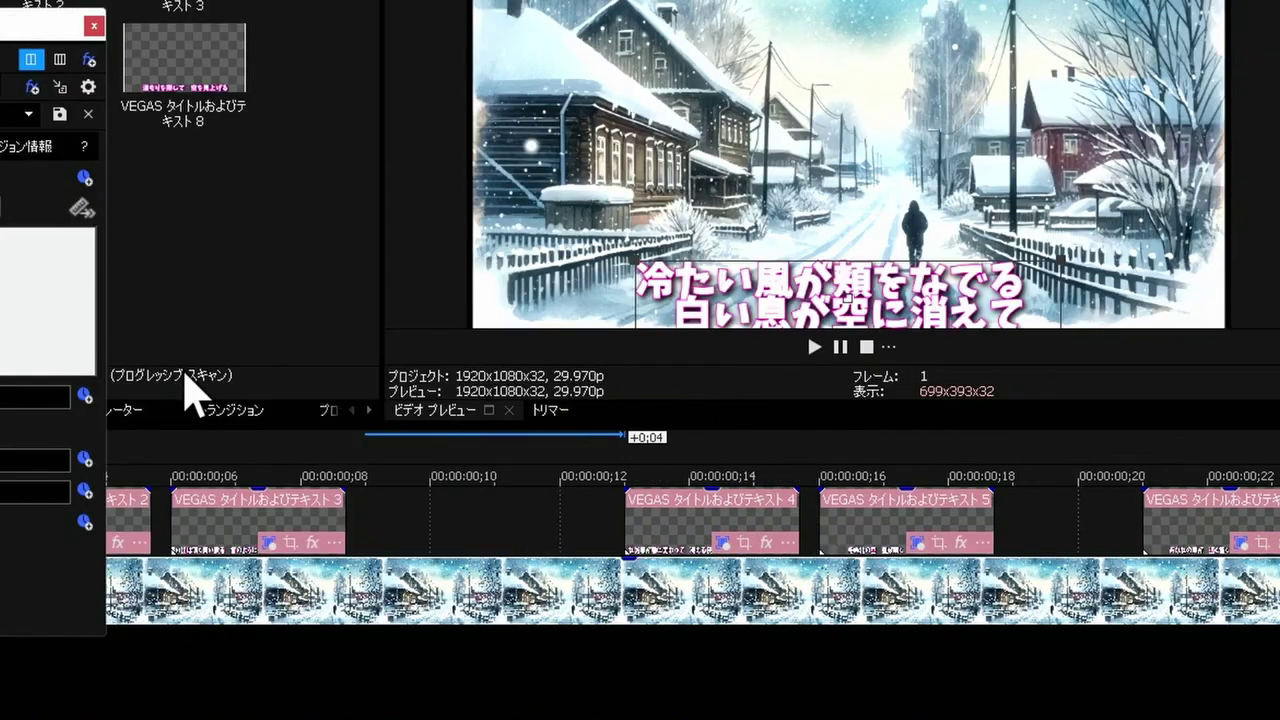
pyautogui.moveTo(830, 295); pyautogui.dragTo(838, 266)
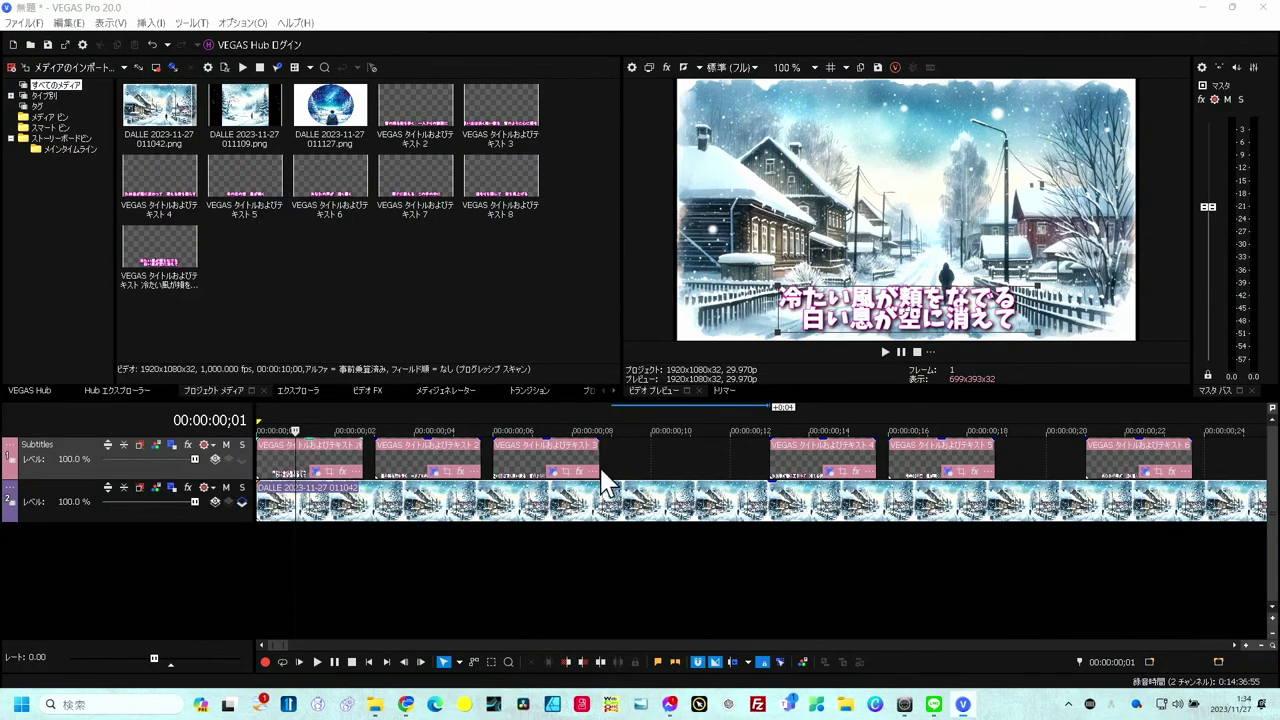
# Preview the third lyric, then shift its subtitle clip to start at about 00:00:00;08 and lengthen it to end at about 00:00:00;12.
pyautogui.click(454, 432)
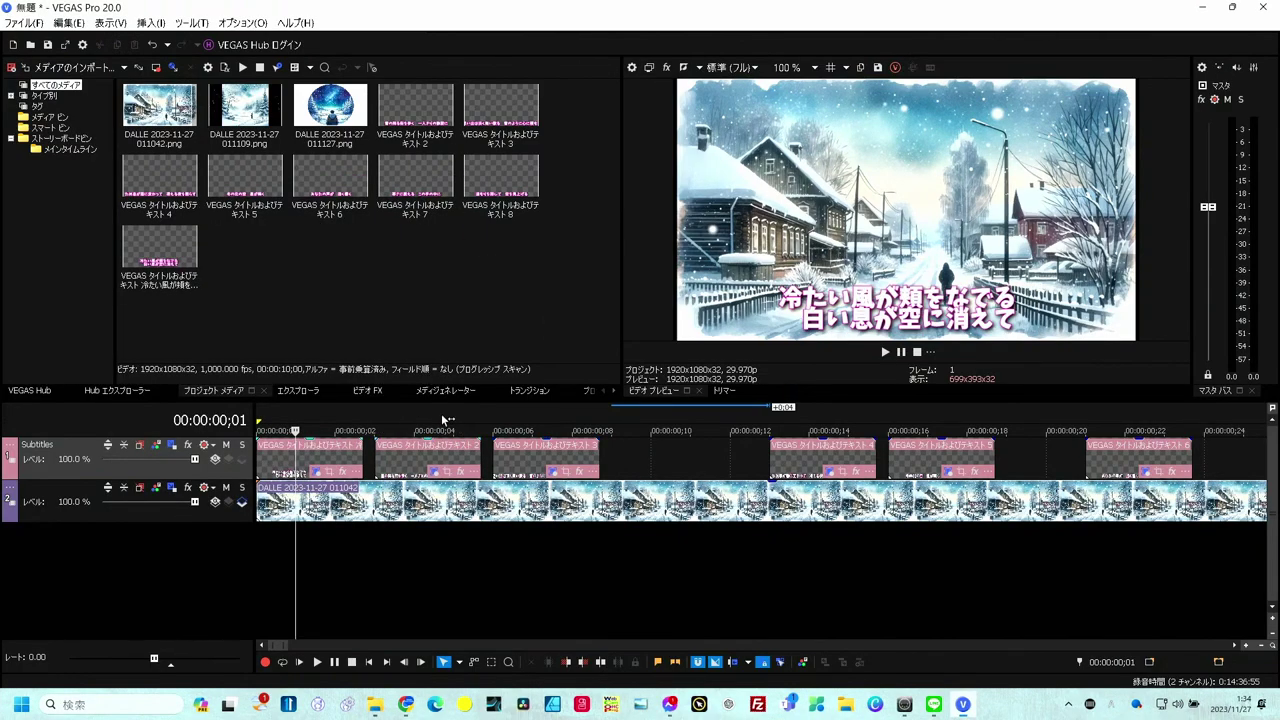
pyautogui.click(531, 411)
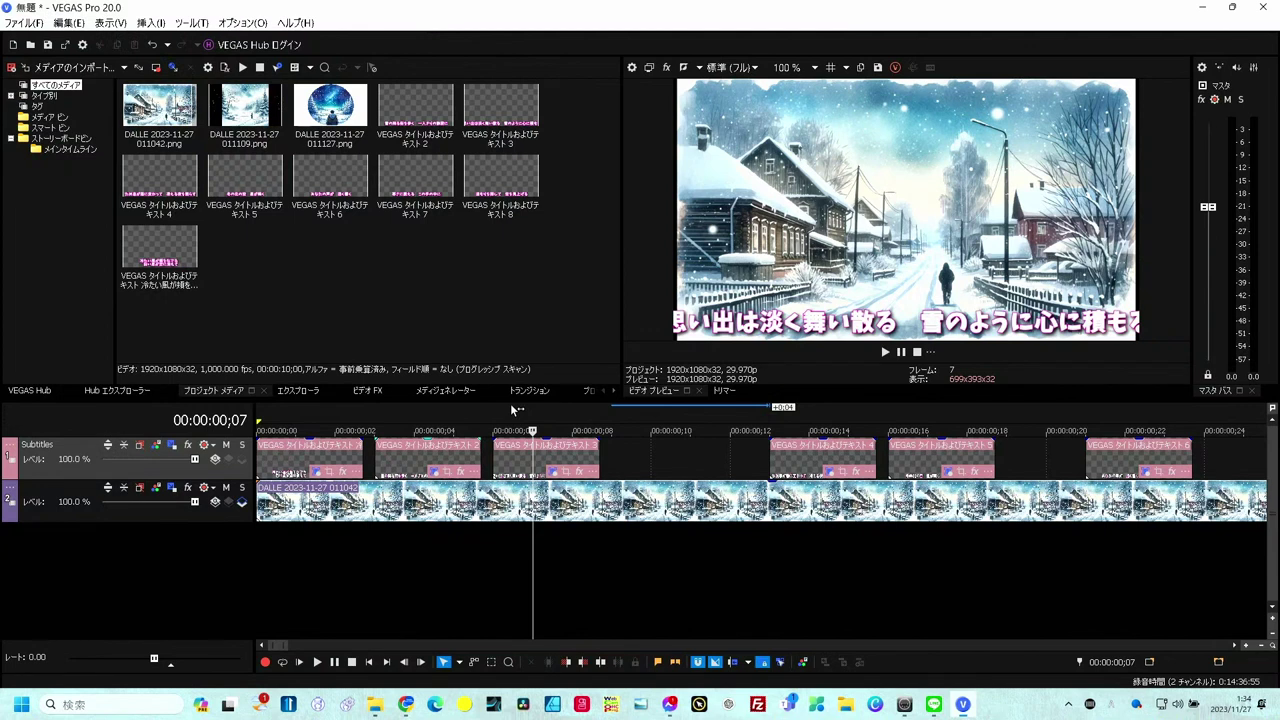
pyautogui.moveTo(551, 466); pyautogui.dragTo(729, 466)
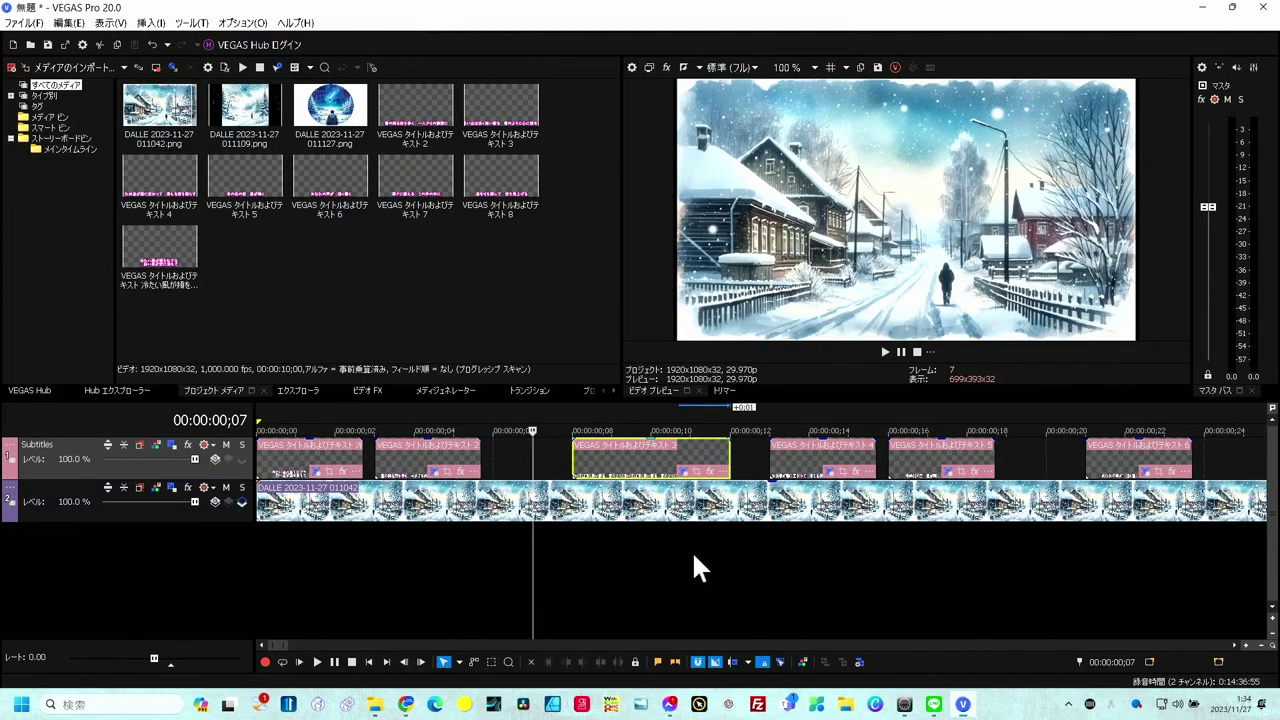